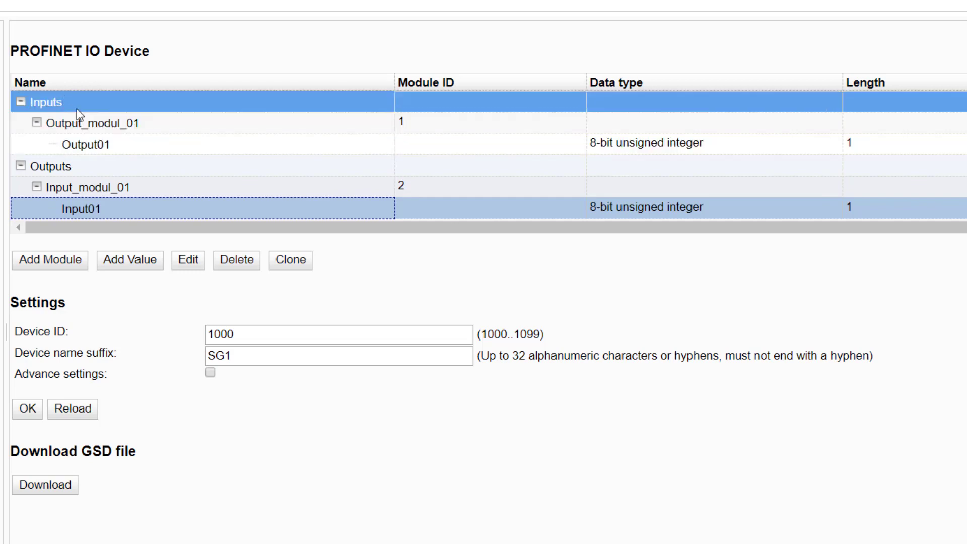
Review the Output_modul_01 module's name and ID, and the data type options of its Output01 value.
{"action": "double_click", "coordinate": [104, 123]}
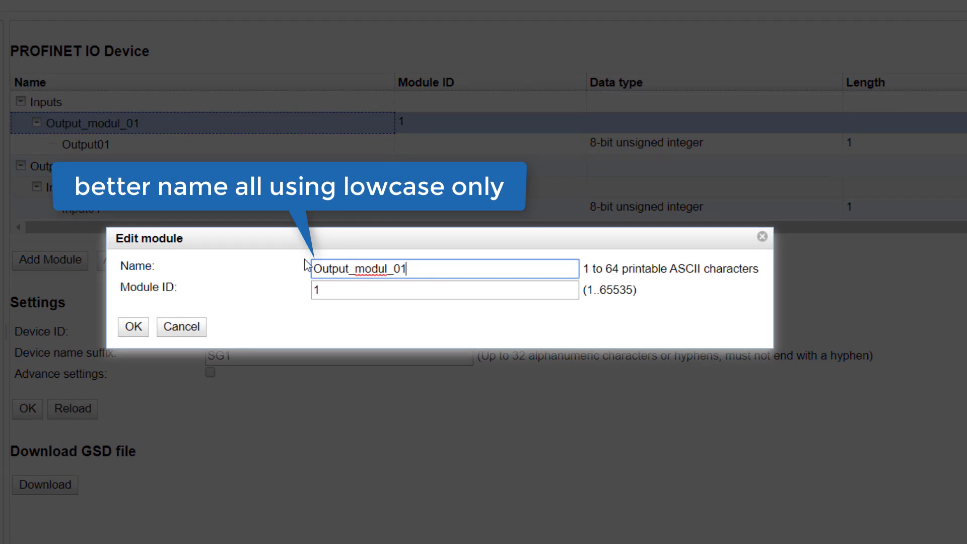
{"action": "left_click", "coordinate": [133, 327]}
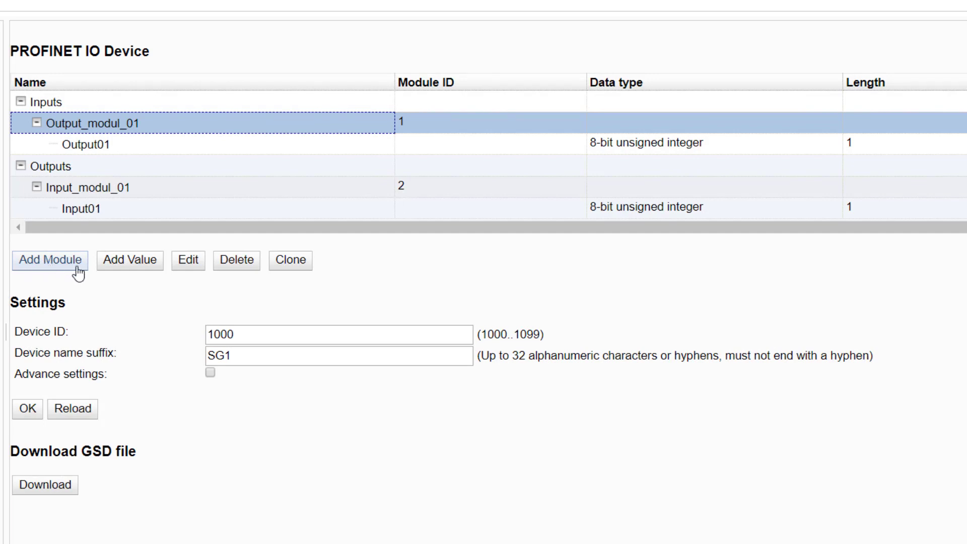
{"action": "double_click", "coordinate": [93, 143]}
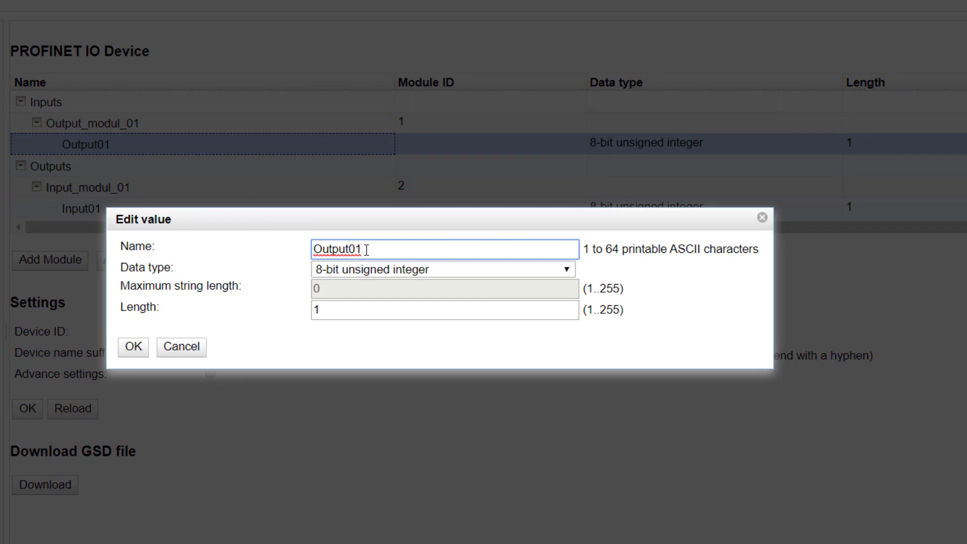
{"action": "left_click", "coordinate": [340, 272]}
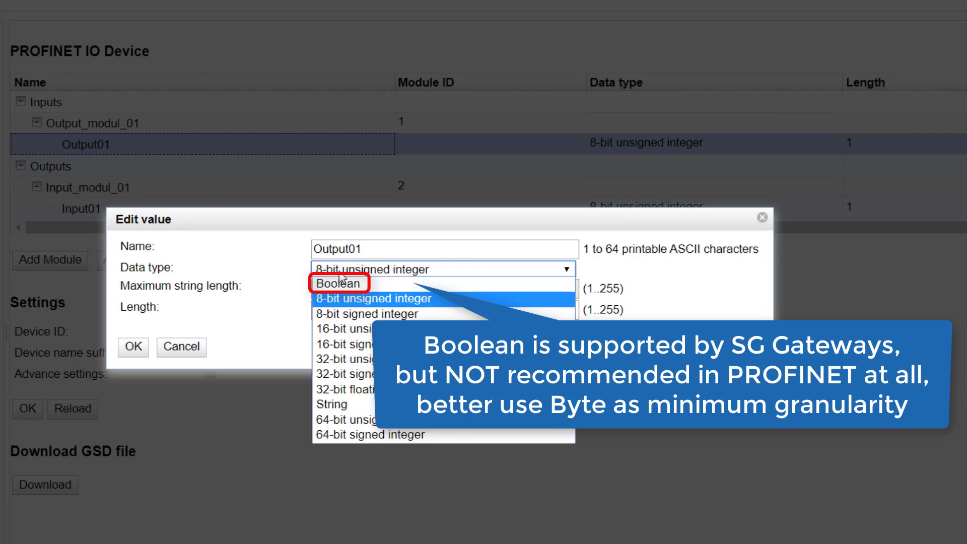
{"action": "left_click", "coordinate": [339, 271]}
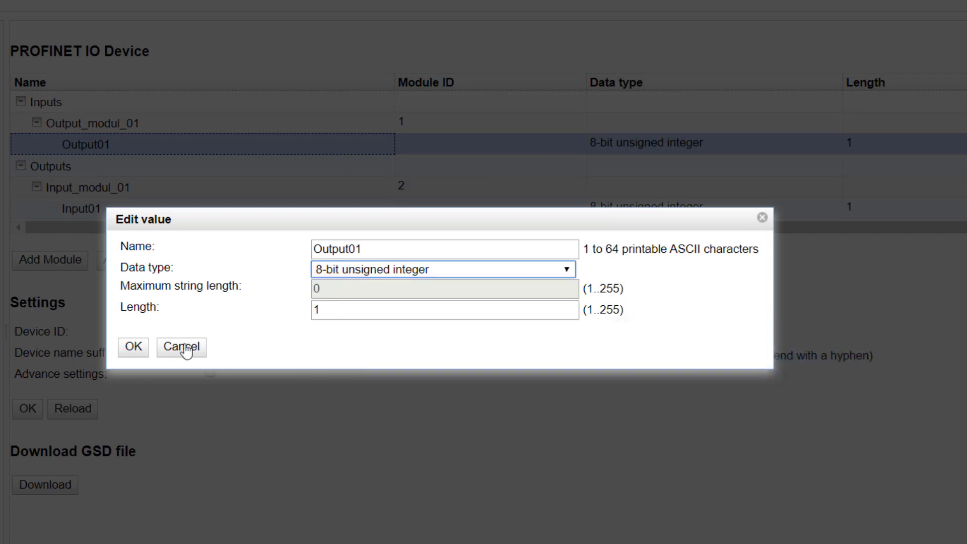
{"action": "left_click", "coordinate": [135, 348]}
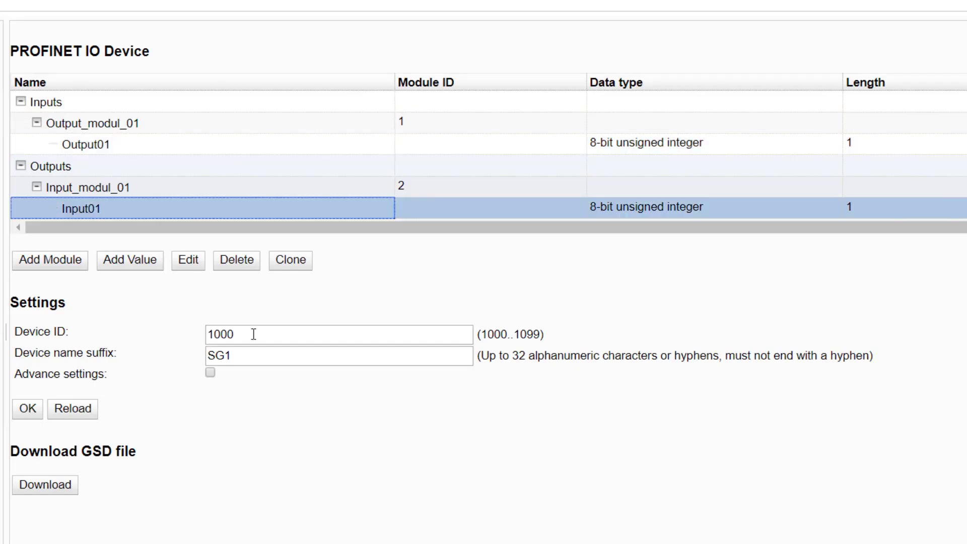
Review the device ID, the device name suffix and the advanced IP settings of the PROFINET IO device.
{"action": "left_click_drag", "start_coordinate": [254, 334], "coordinate": [172, 335]}
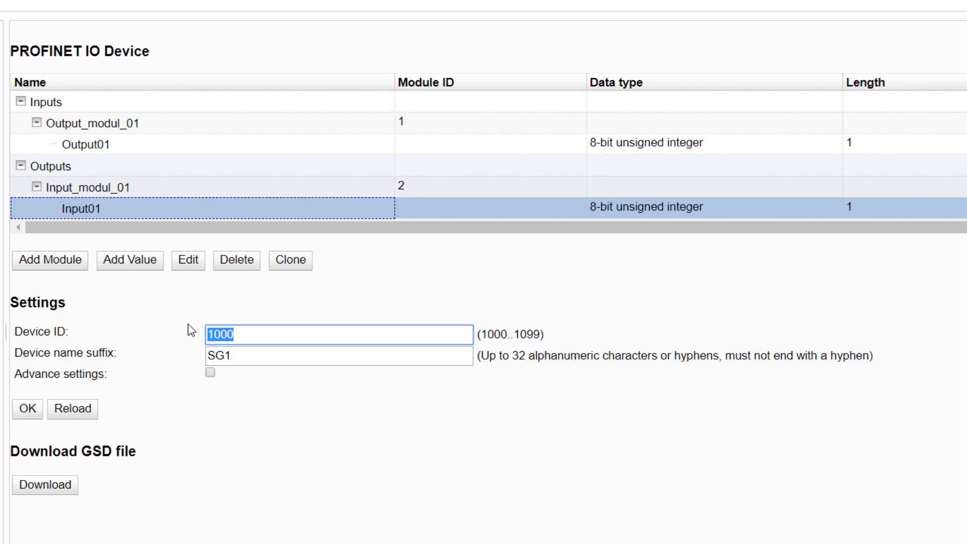
{"action": "left_click", "coordinate": [191, 330]}
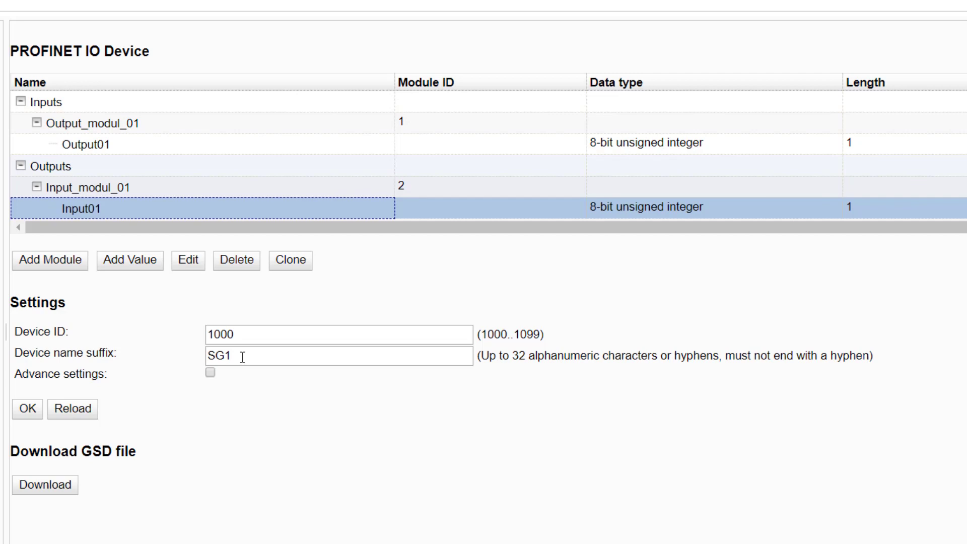
{"action": "double_click", "coordinate": [225, 356]}
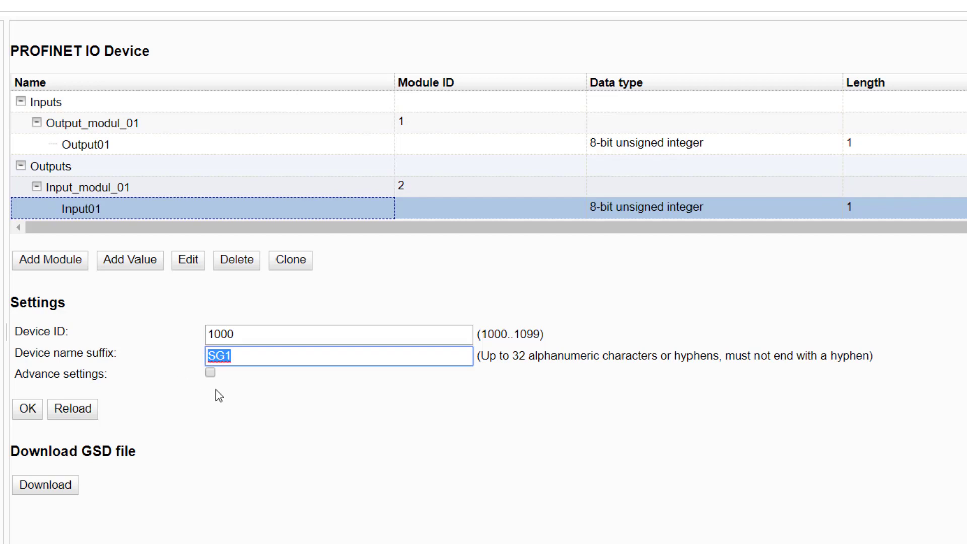
{"action": "left_click", "coordinate": [235, 392]}
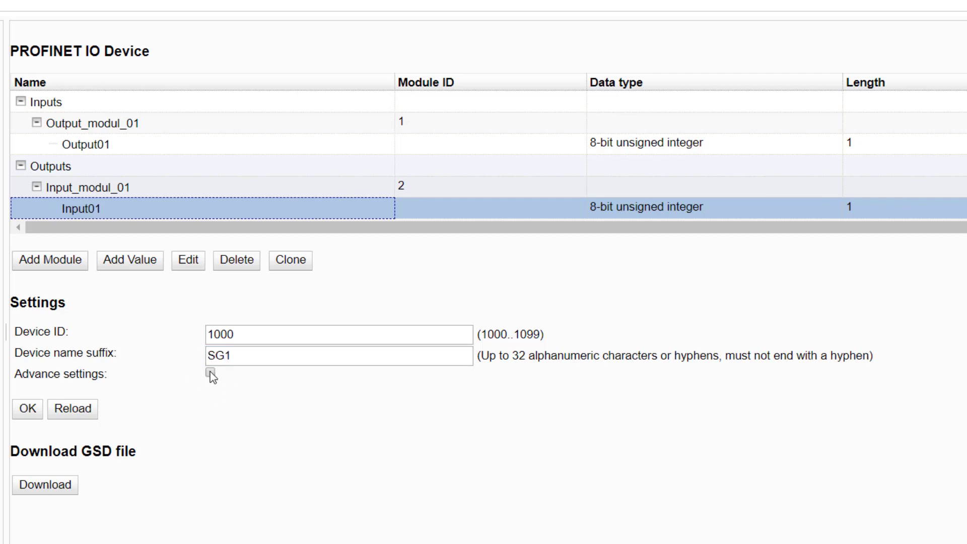
{"action": "left_click", "coordinate": [210, 373]}
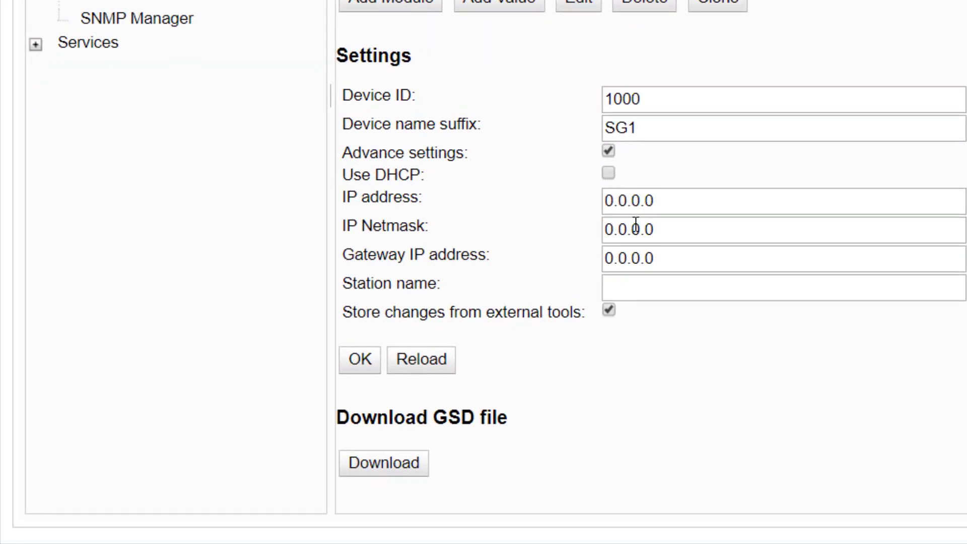
{"action": "left_click", "coordinate": [608, 150]}
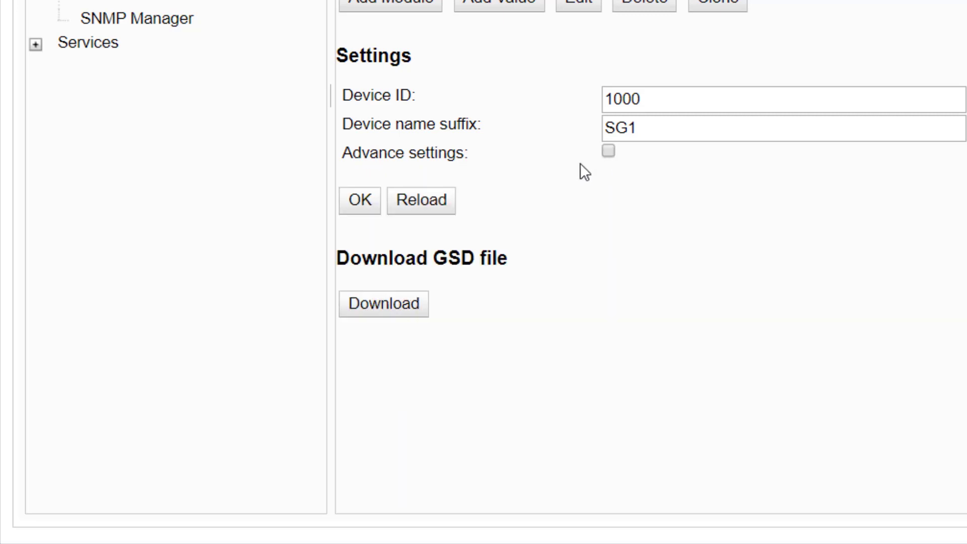
Apply the PROFINET IO device settings and download the GSD file.
{"action": "left_click", "coordinate": [359, 202]}
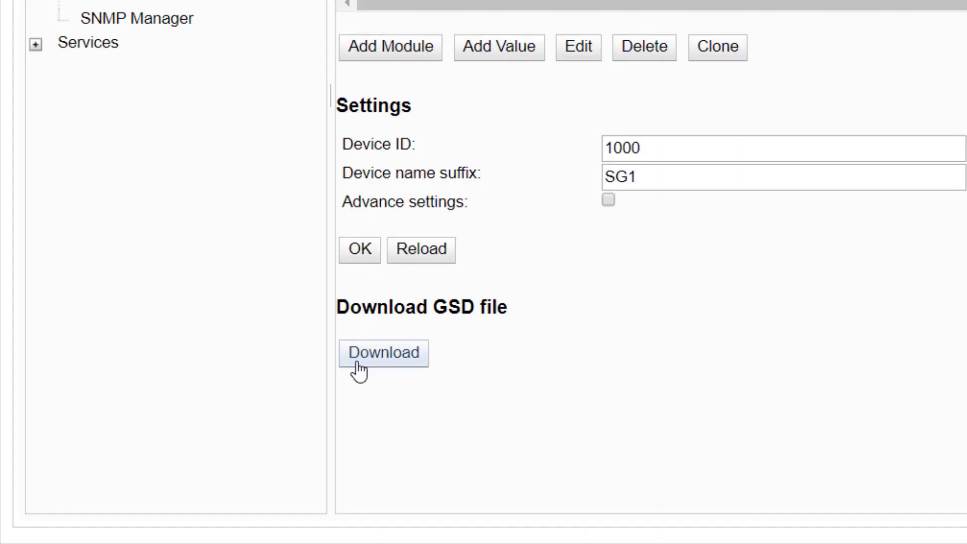
{"action": "left_click", "coordinate": [393, 359]}
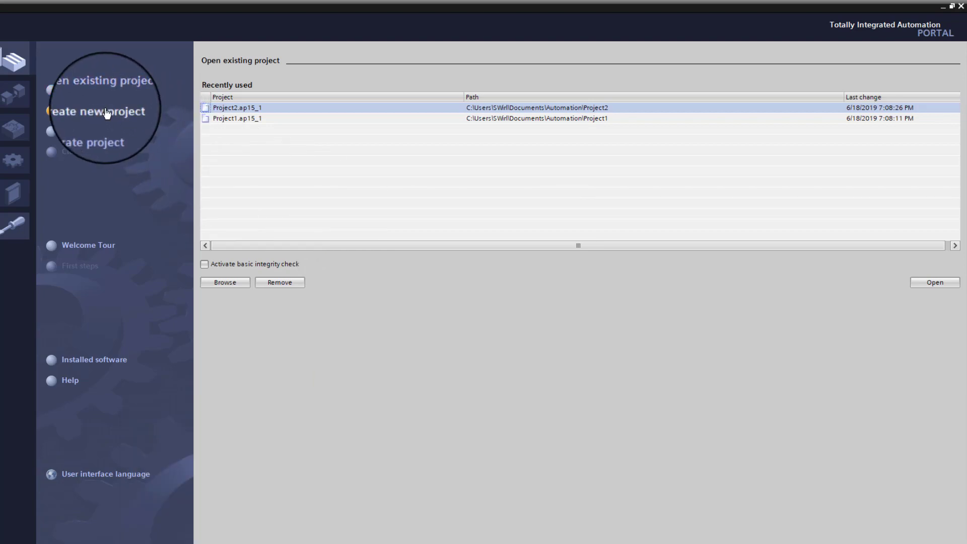
In TIA Portal, create a new project named SGandPLCcontroller and open it in the project view.
{"action": "left_click", "coordinate": [104, 110]}
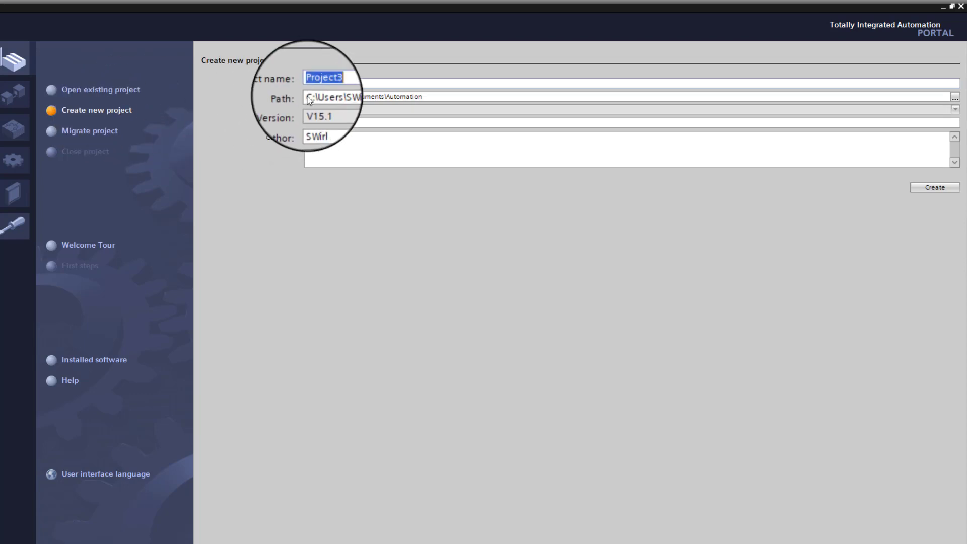
{"action": "type", "text": "SGandPLCcontroller"}
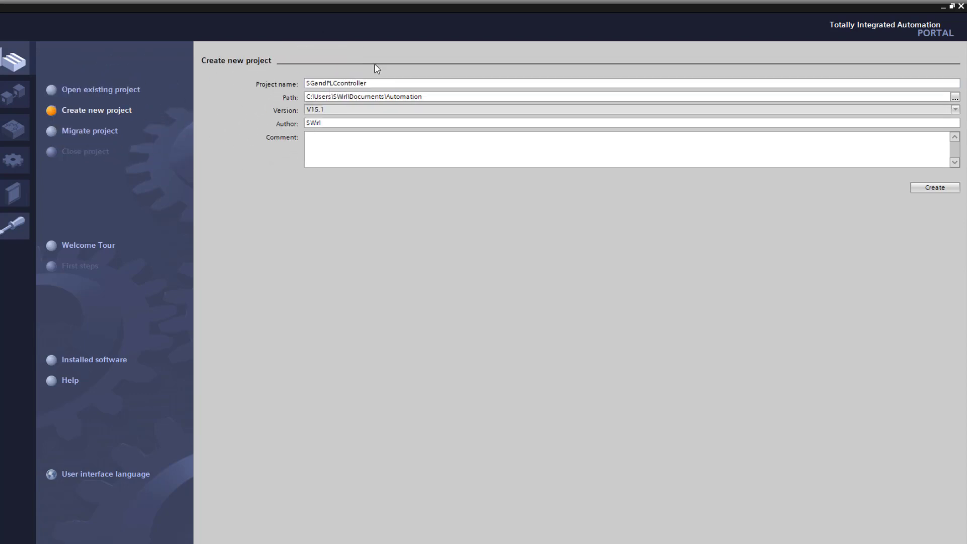
{"action": "left_click", "coordinate": [941, 189]}
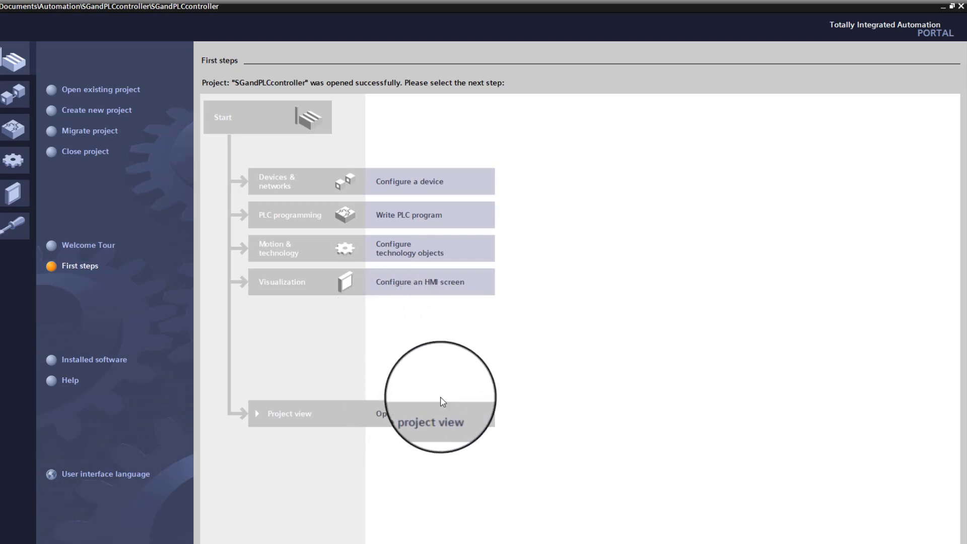
{"action": "left_click", "coordinate": [417, 418]}
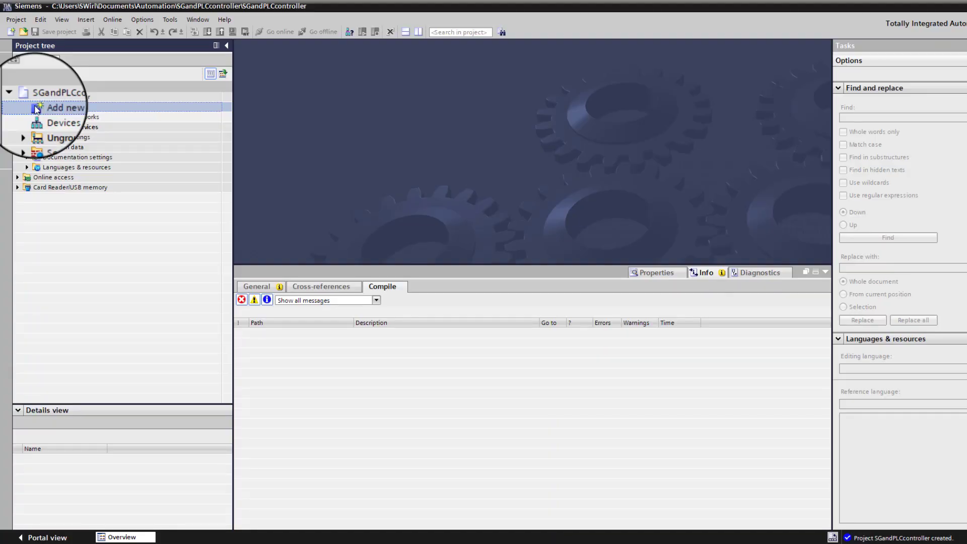
Add a CPU 1516-3 PN/DP controller with article number 6ES7 516-3AN01-0AB0 and firmware version V2.6 to the project.
{"action": "double_click", "coordinate": [36, 109]}
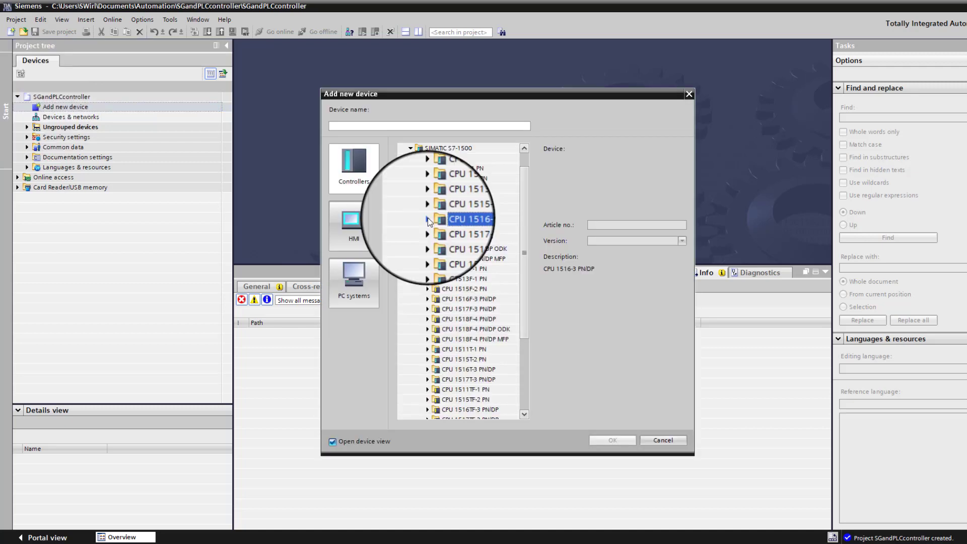
{"action": "left_click", "coordinate": [432, 224]}
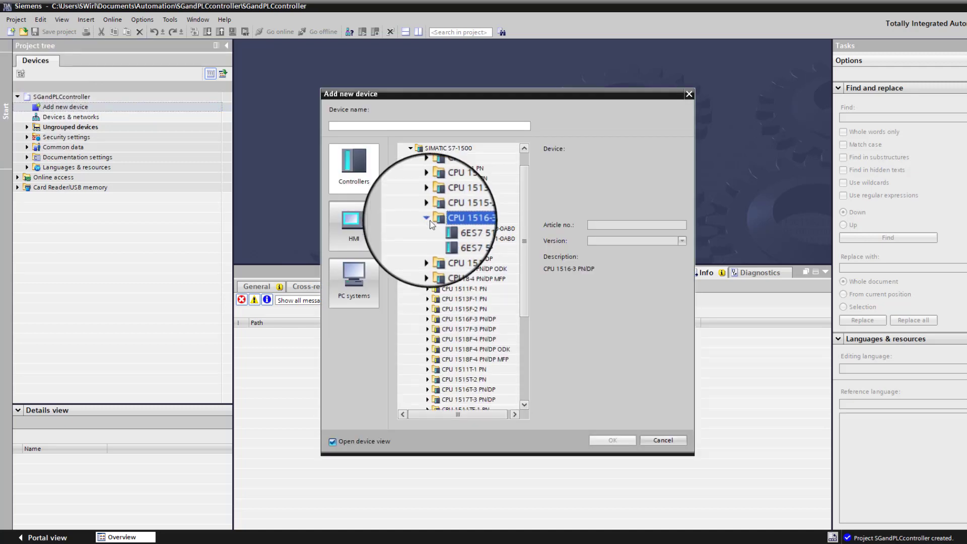
{"action": "left_click", "coordinate": [468, 237]}
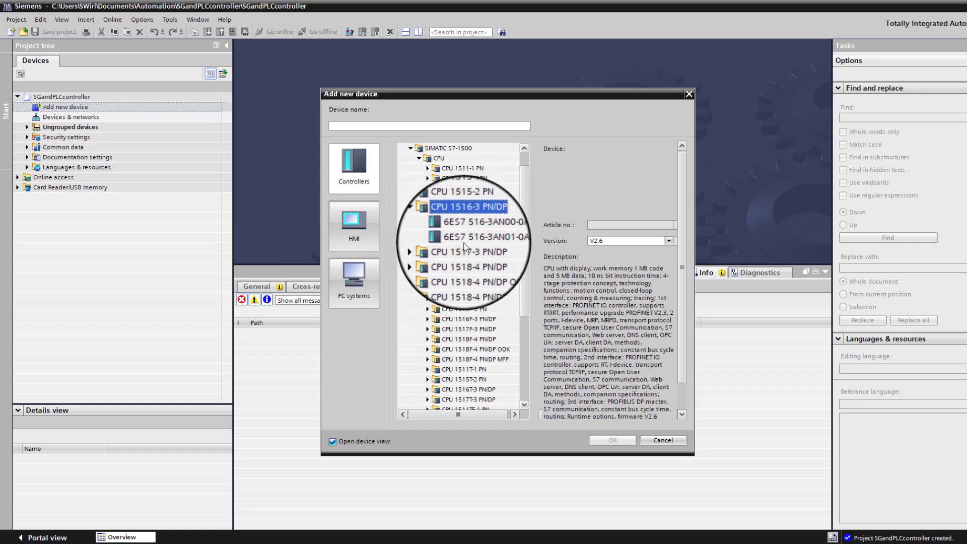
{"action": "left_click", "coordinate": [625, 241]}
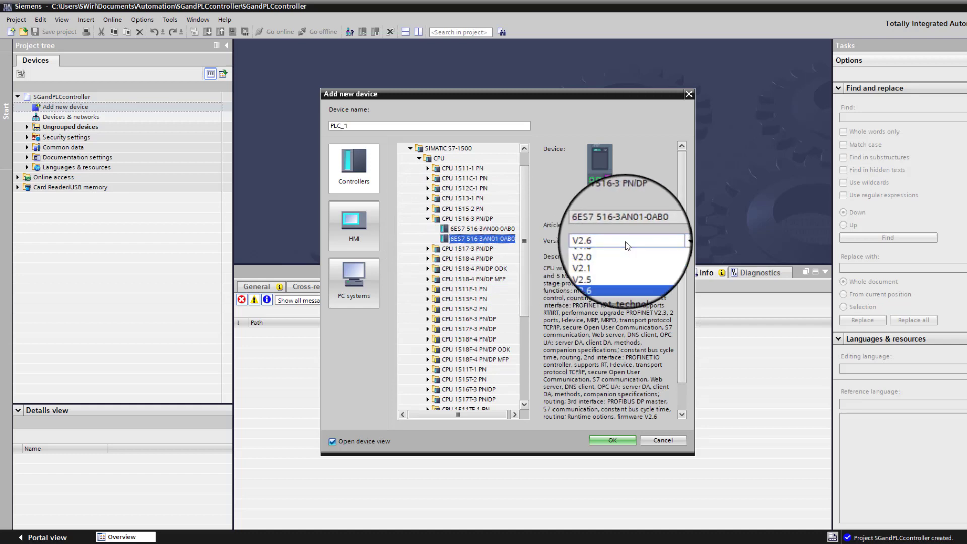
{"action": "left_click", "coordinate": [624, 240]}
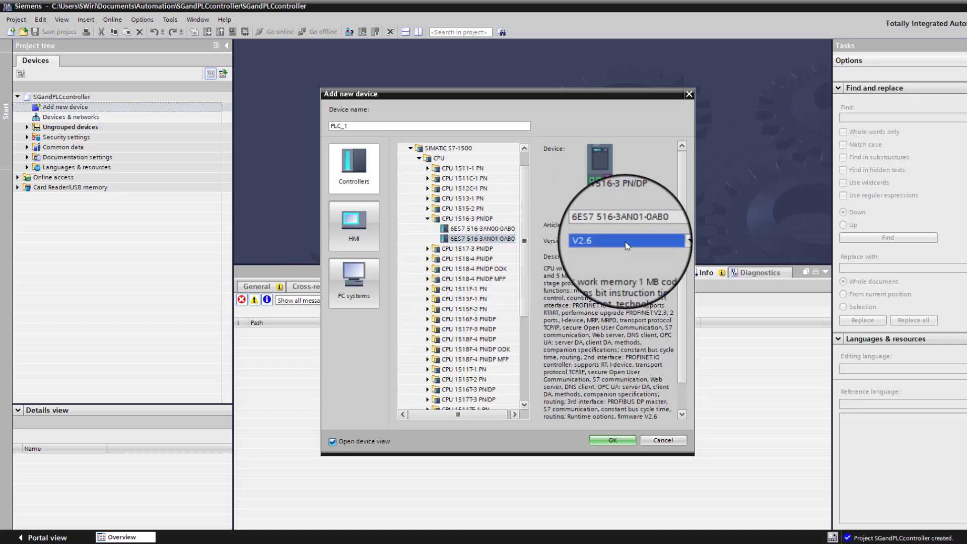
{"action": "left_click", "coordinate": [613, 439]}
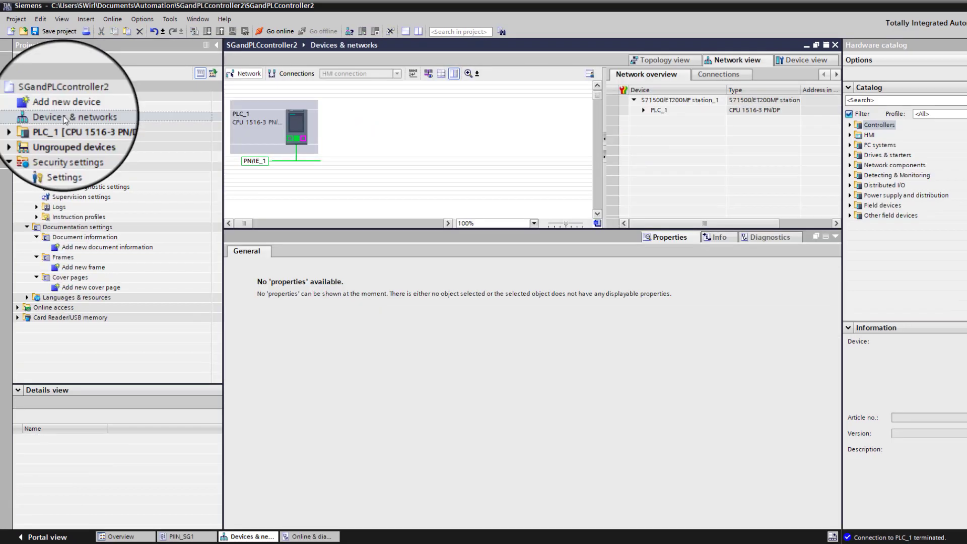
Open PLC_1 from the network view and examine the IP protocol settings of its PROFINET interface [X1].
{"action": "double_click", "coordinate": [64, 117]}
{"action": "left_click", "coordinate": [296, 129]}
{"action": "double_click", "coordinate": [296, 131]}
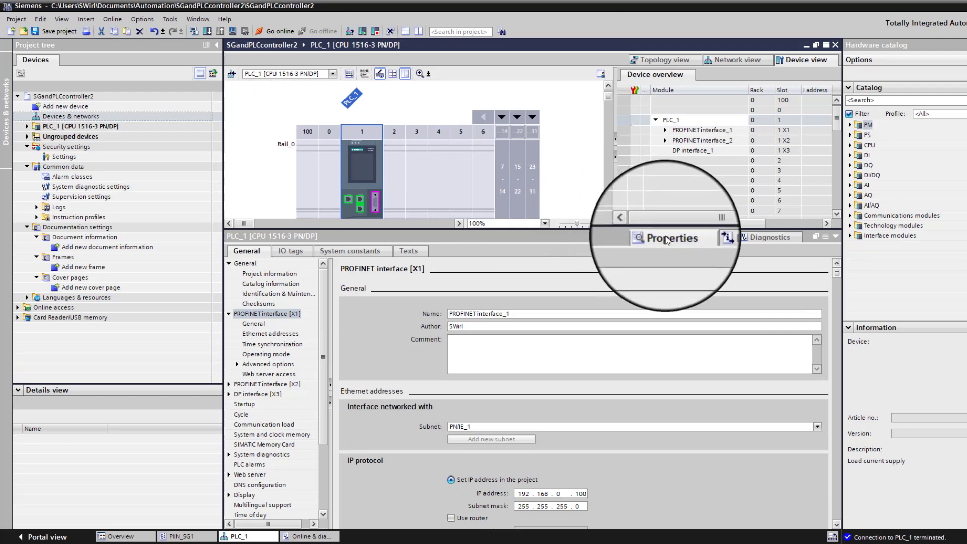
{"action": "left_click", "coordinate": [249, 312]}
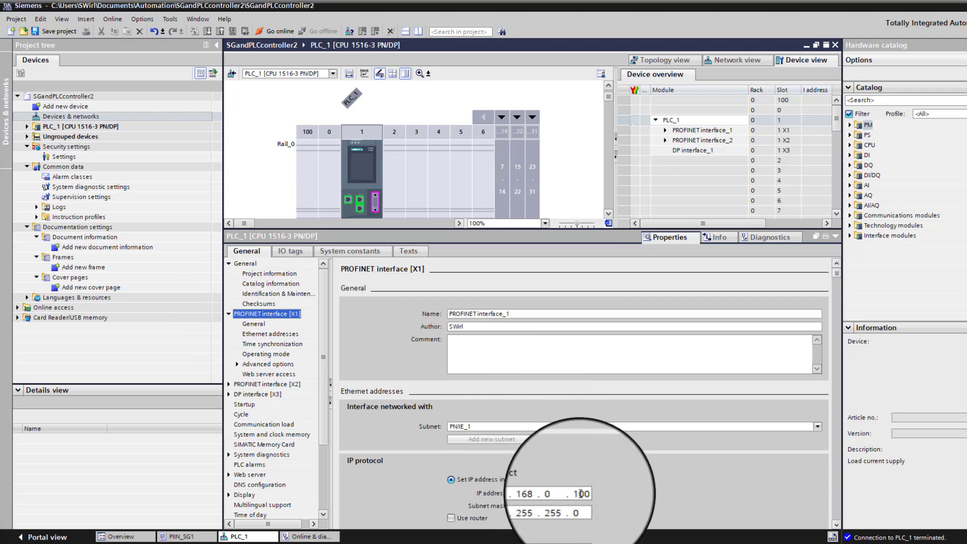
{"action": "left_click", "coordinate": [580, 494]}
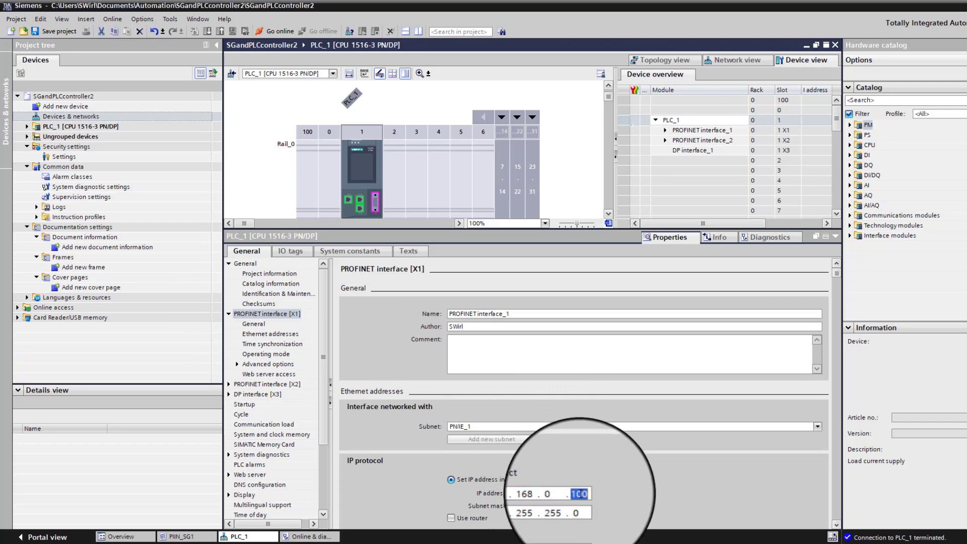
{"action": "scroll", "coordinate": [580, 493], "scroll_direction": "down", "scroll_amount": 1}
{"action": "scroll", "coordinate": [580, 493], "scroll_direction": "down", "scroll_amount": 6}
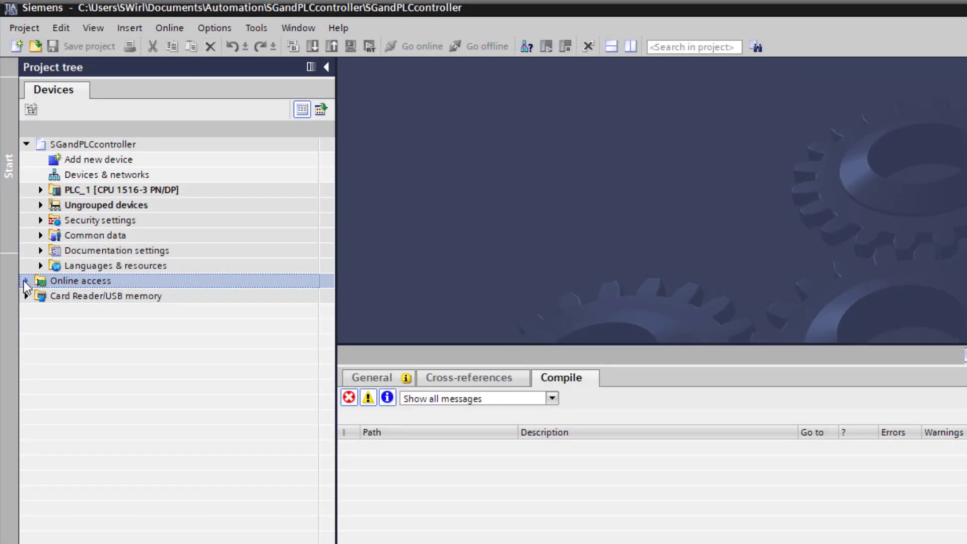
Expand both Intel(R) PRO/1000 MT Desktop Adapters under Online access and update the first adapter's accessible devices.
{"action": "left_click", "coordinate": [25, 282]}
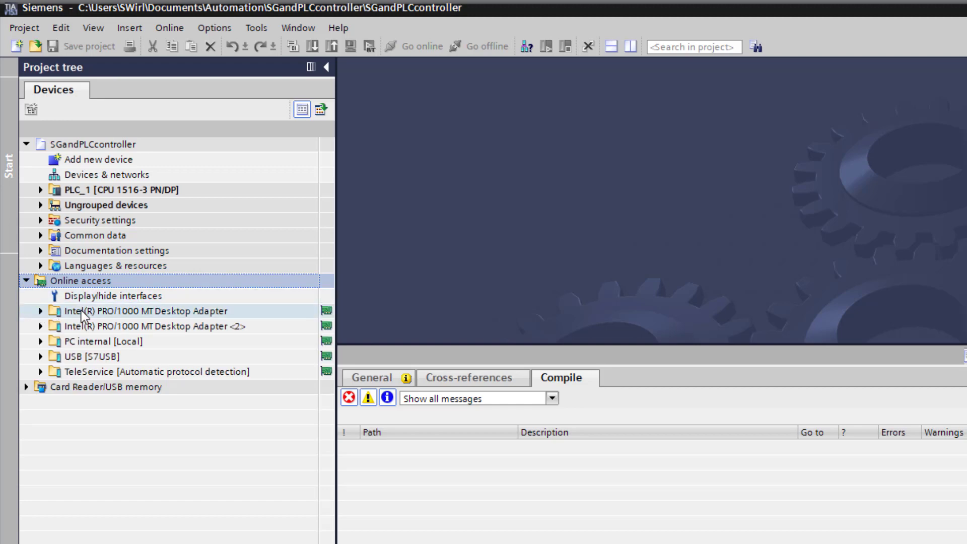
{"action": "left_click", "coordinate": [40, 310]}
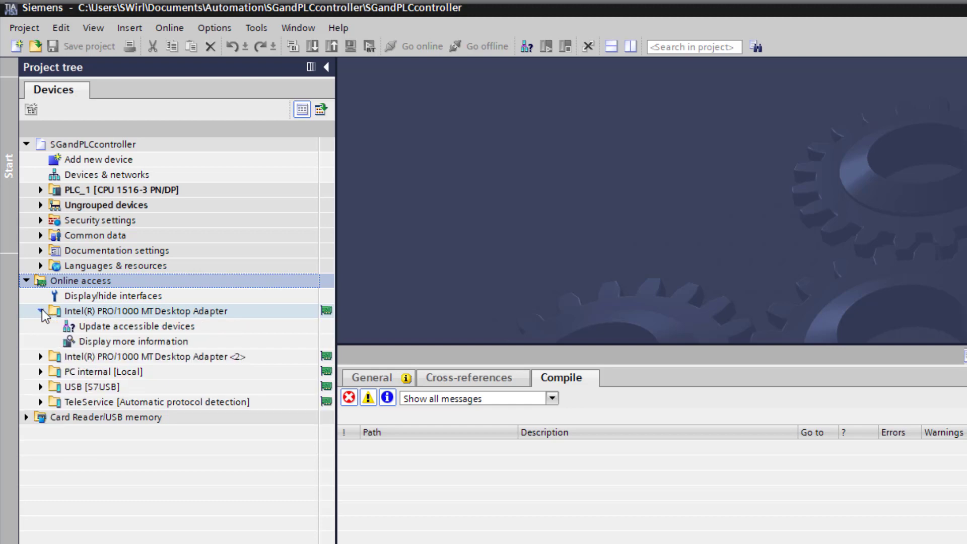
{"action": "left_click", "coordinate": [41, 356]}
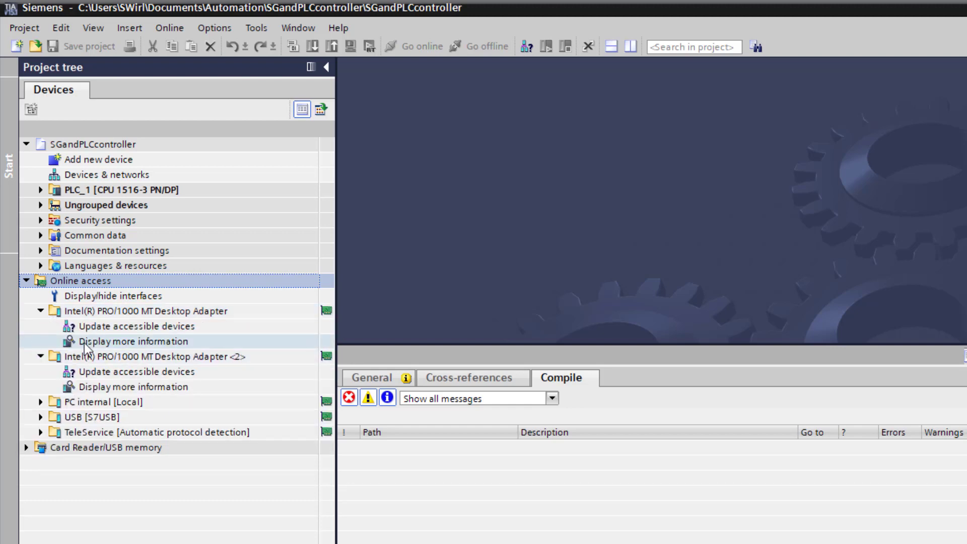
{"action": "left_click", "coordinate": [112, 326]}
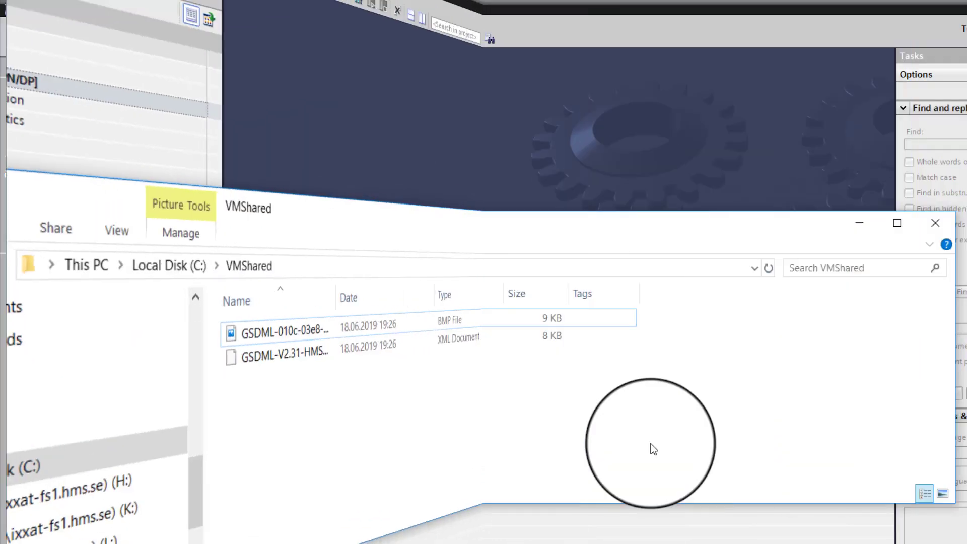
Open the management of general station description files (GSD) and set the VMShared (E:) drive as the source path.
{"action": "left_click", "coordinate": [857, 225]}
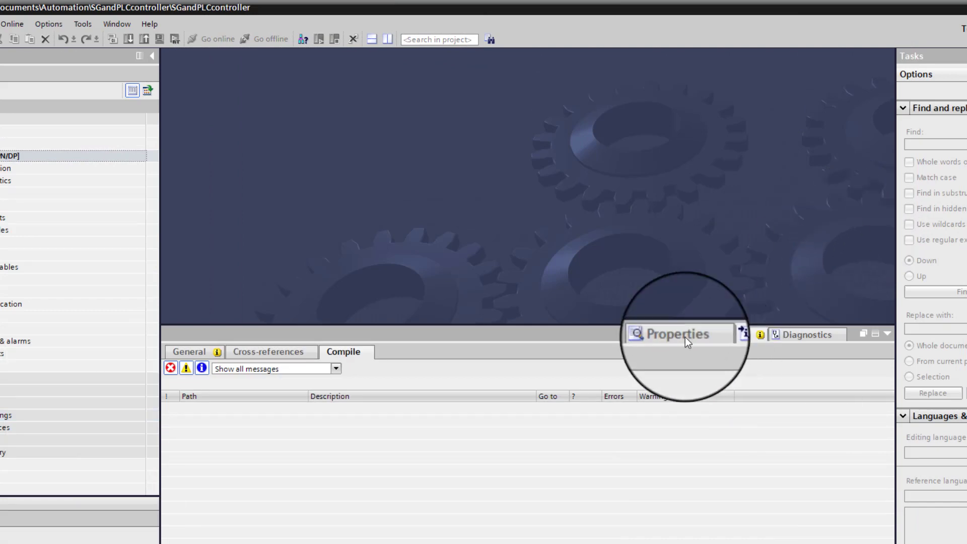
{"action": "left_click", "coordinate": [46, 26]}
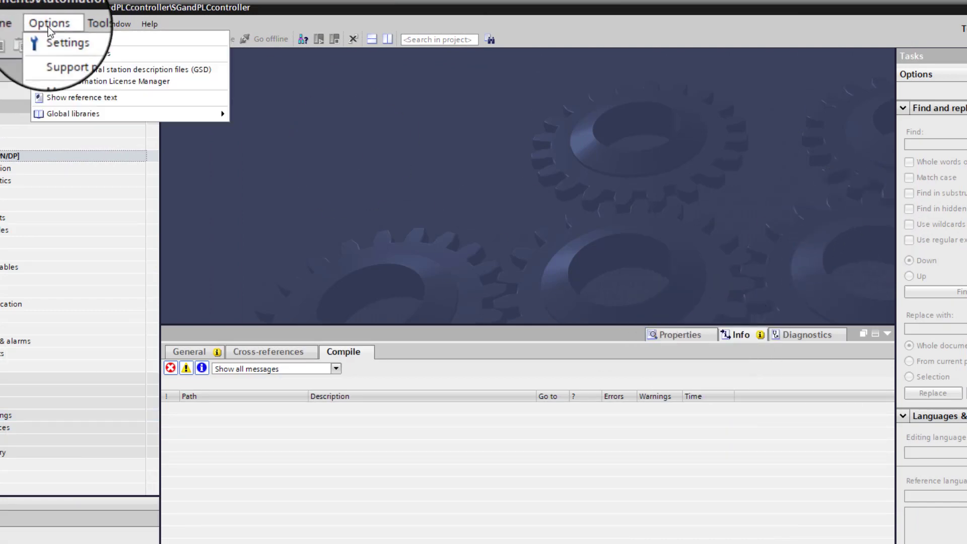
{"action": "left_click", "coordinate": [58, 71]}
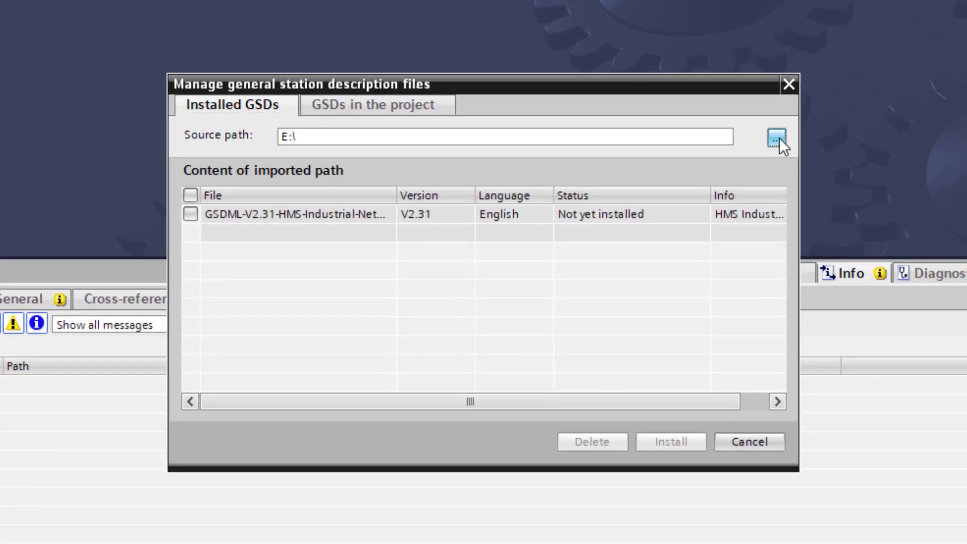
{"action": "left_click", "coordinate": [778, 137]}
{"action": "scroll", "coordinate": [433, 335], "scroll_direction": "down", "scroll_amount": 1}
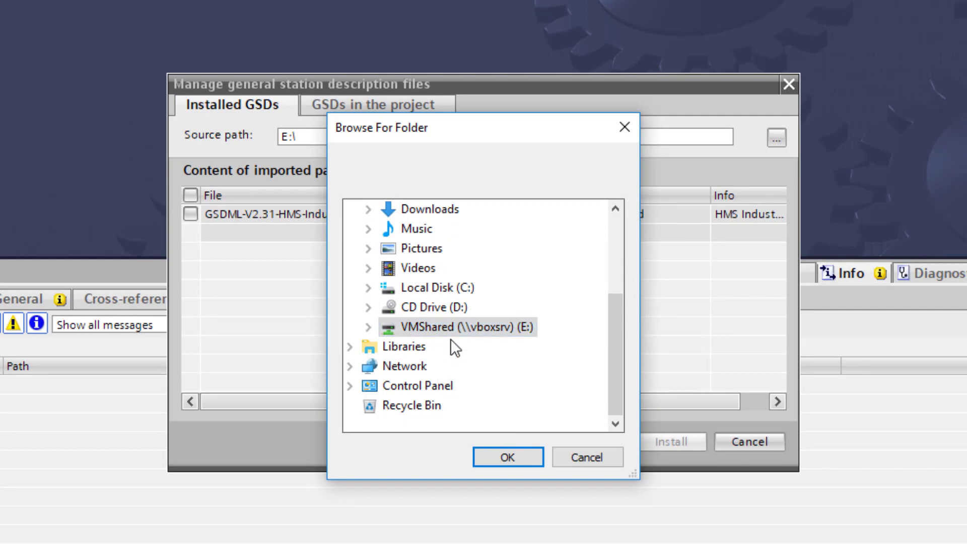
{"action": "left_click", "coordinate": [468, 333]}
{"action": "left_click", "coordinate": [526, 458]}
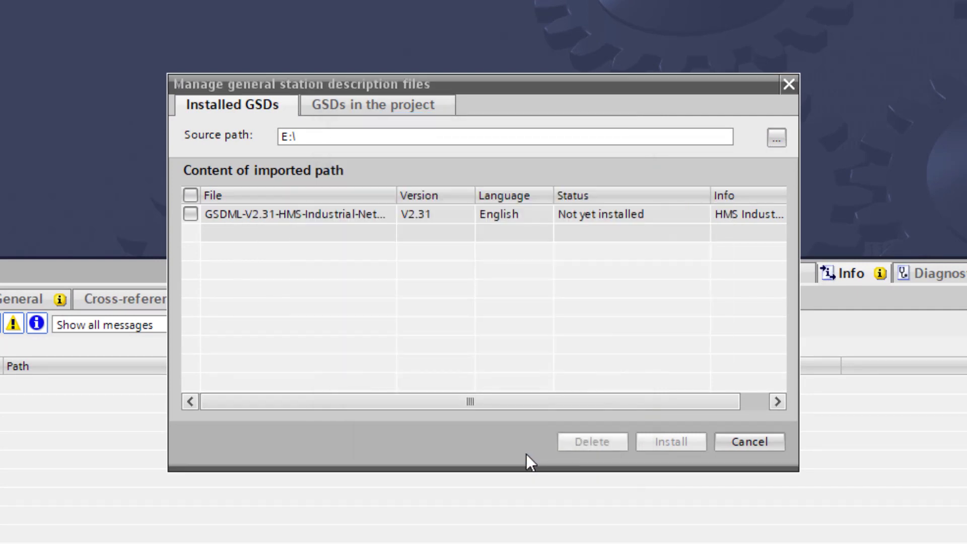
Install GSDML-V2.31-HMS-Industrial-Networks-IXXAT-SG-SG1-20190618.xml from the source path and close the installation result.
{"action": "left_click_drag", "start_coordinate": [392, 194], "coordinate": [392, 194]}
{"action": "double_click", "coordinate": [392, 194]}
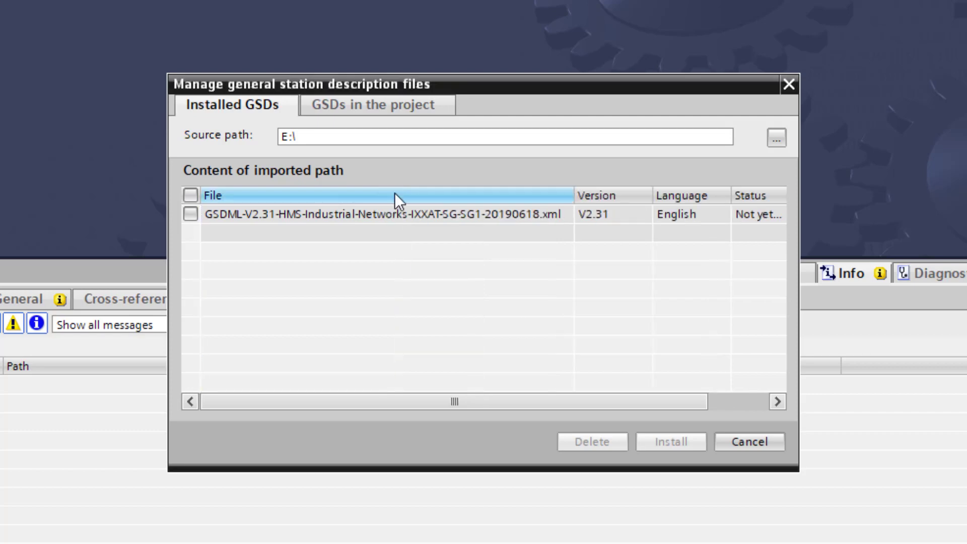
{"action": "left_click", "coordinate": [192, 215]}
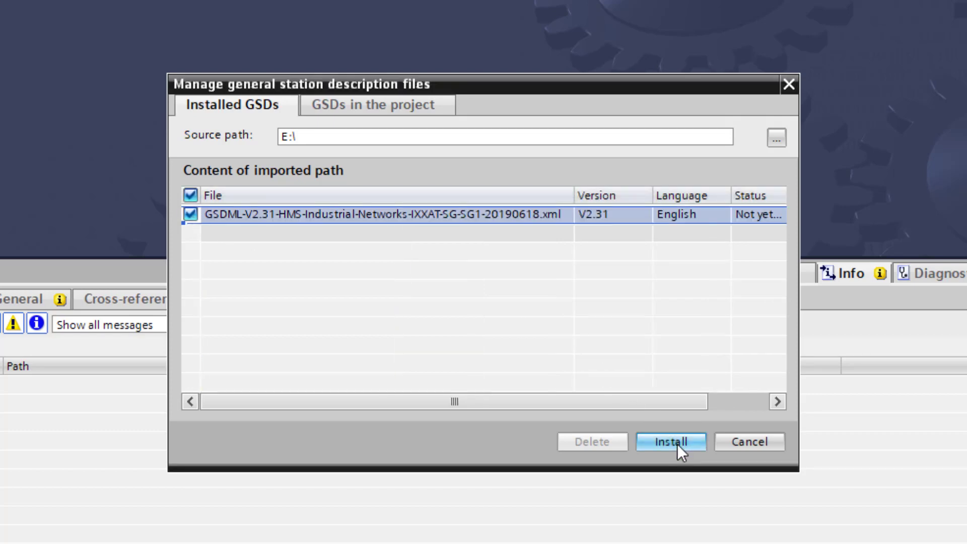
{"action": "left_click", "coordinate": [677, 443]}
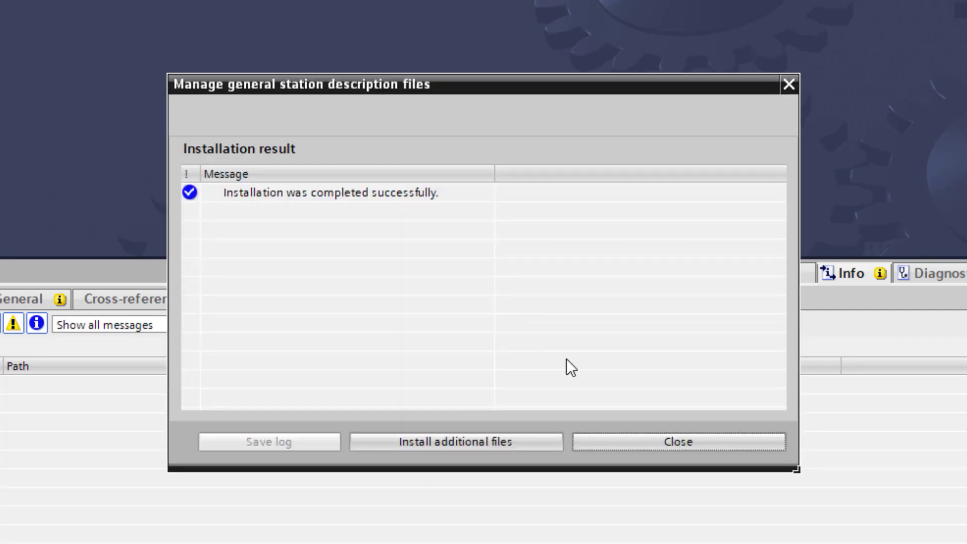
{"action": "left_click", "coordinate": [634, 445]}
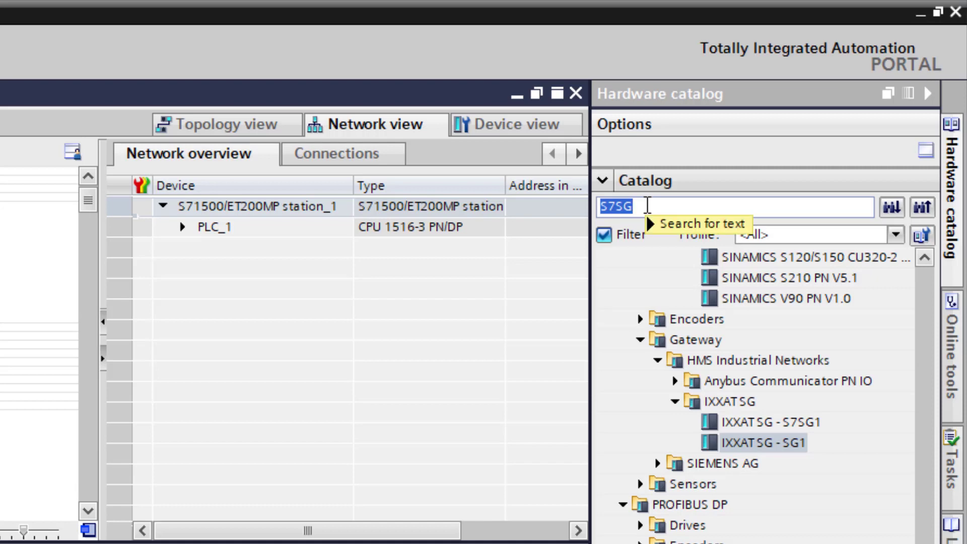
Find SG1 in the hardware catalog and place the IXXAT SG - SG1 gateway beside PLC_1 in the network view.
{"action": "type", "text": "SG1"}
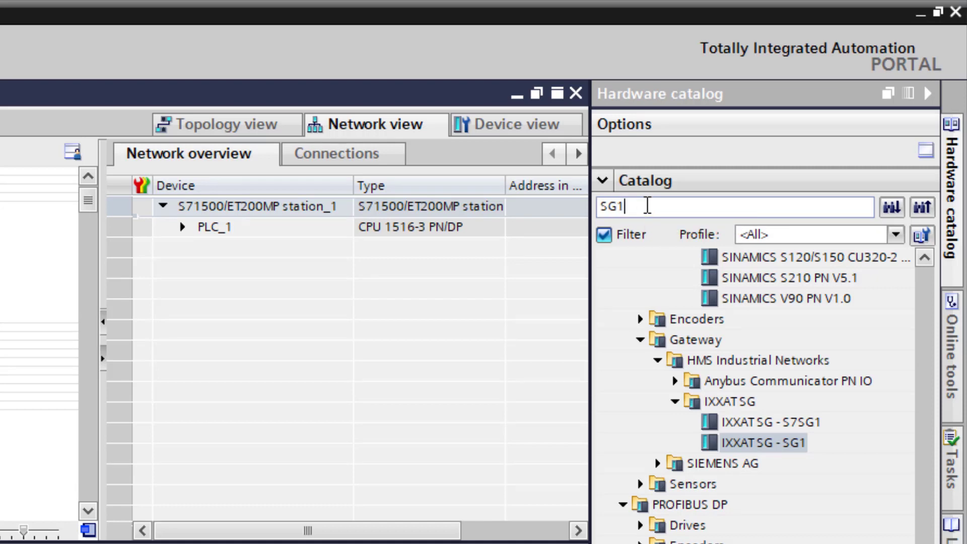
{"action": "key", "text": "Return"}
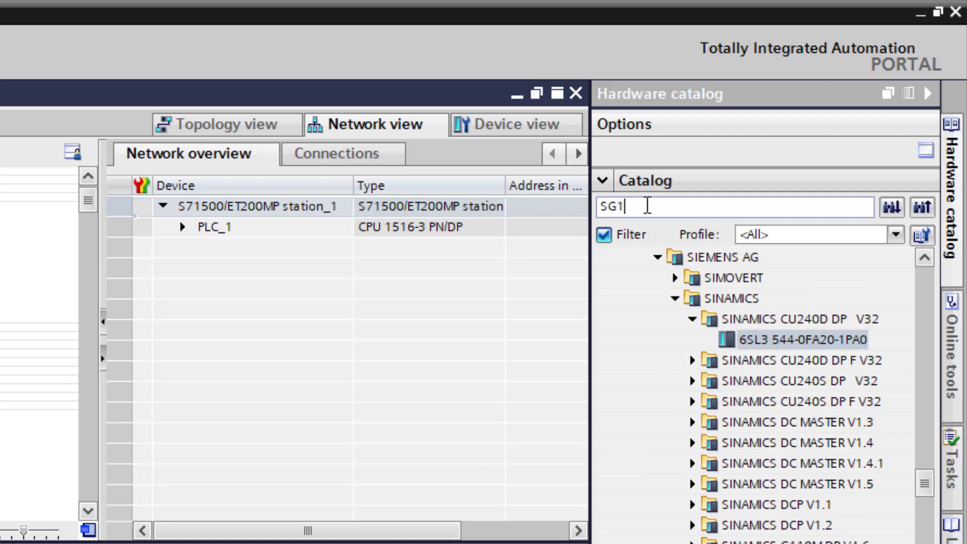
{"action": "left_click", "coordinate": [921, 207]}
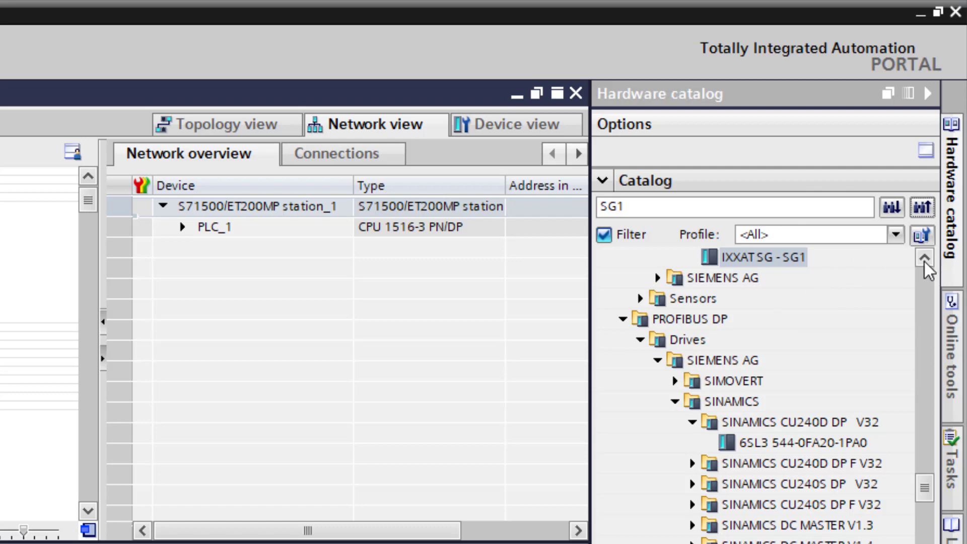
{"action": "scroll", "coordinate": [923, 261], "scroll_direction": "up", "scroll_amount": 3}
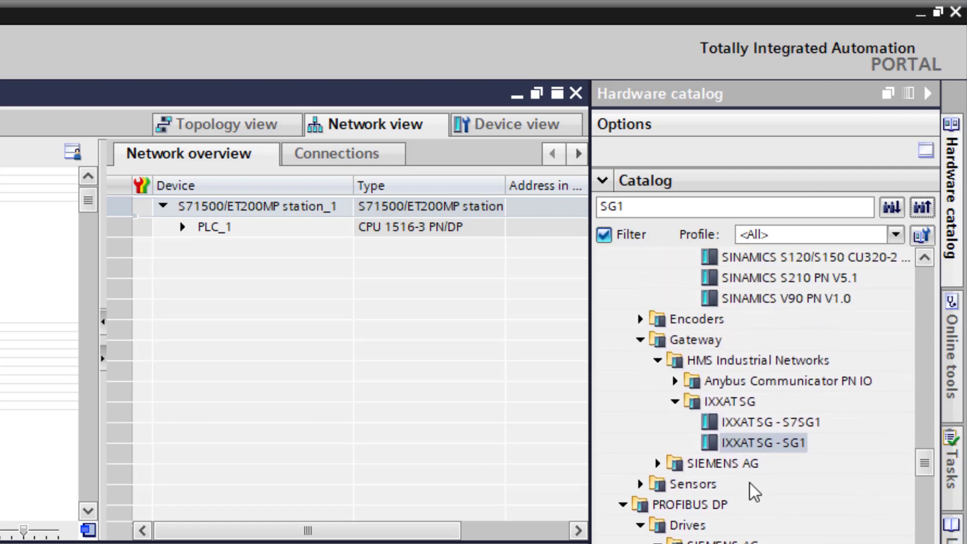
{"action": "left_click", "coordinate": [720, 441]}
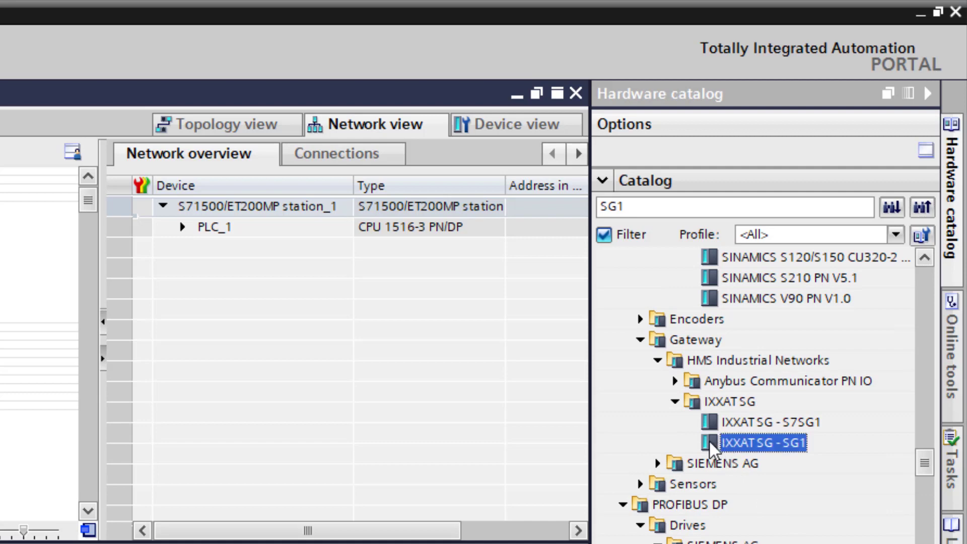
{"action": "left_click_drag", "start_coordinate": [709, 441], "coordinate": [349, 219]}
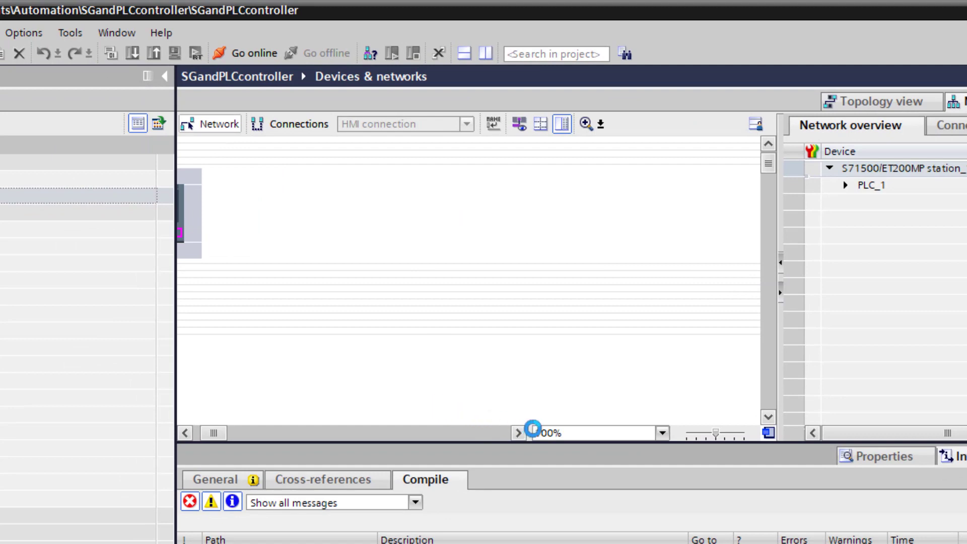
{"action": "left_click", "coordinate": [196, 435]}
Assign the unassigned IXXAT-SG-SG1 device to the IO controller PLC_1.PROFINET interface_1.
{"action": "right_click", "coordinate": [513, 225]}
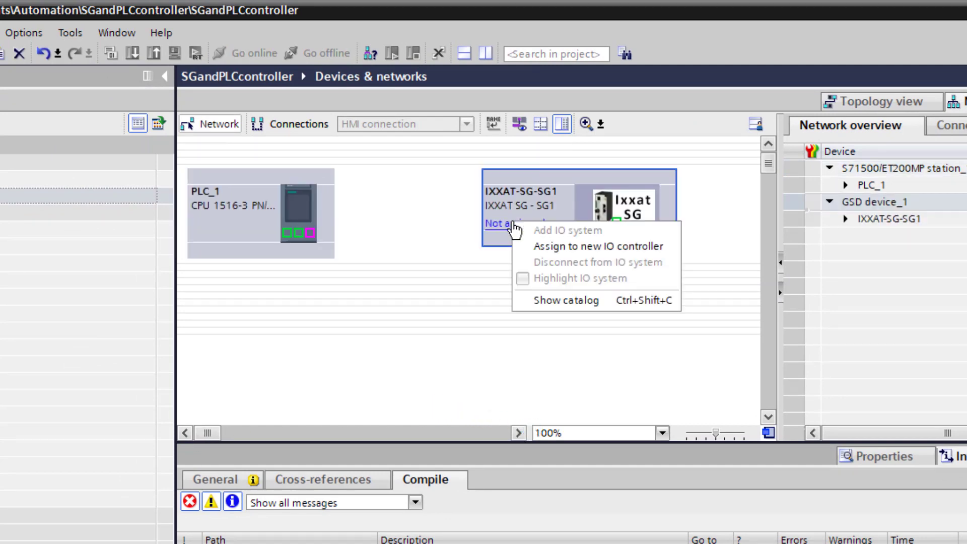
{"action": "left_click", "coordinate": [547, 249]}
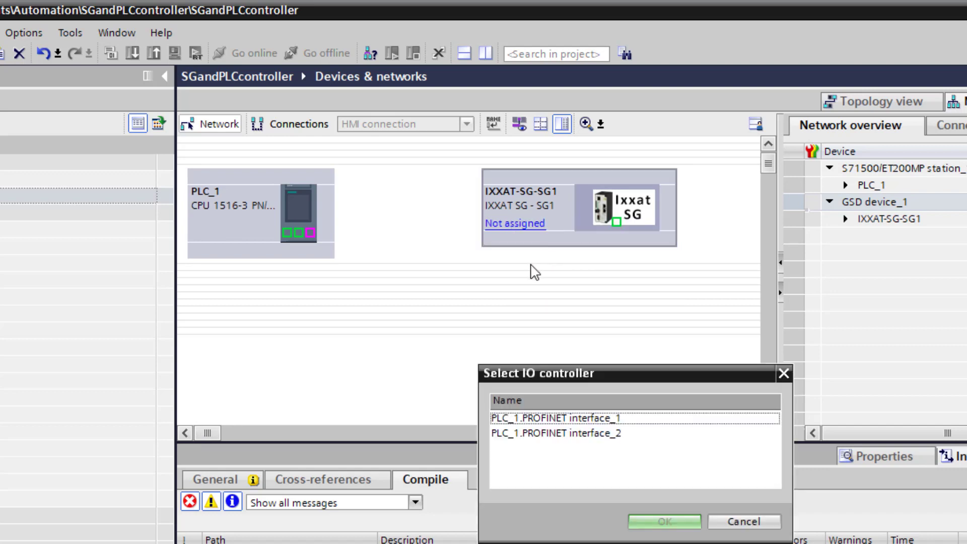
{"action": "left_click", "coordinate": [499, 418]}
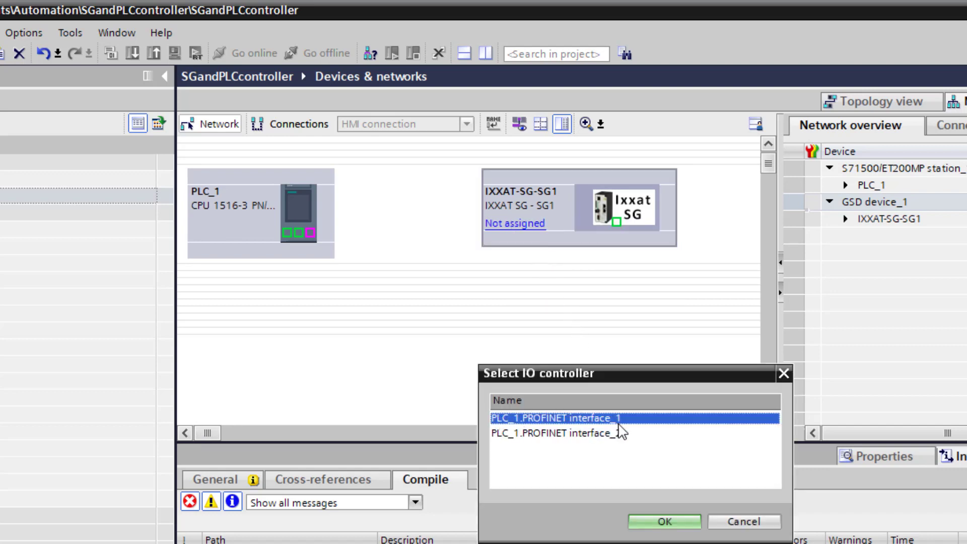
{"action": "left_click", "coordinate": [653, 521]}
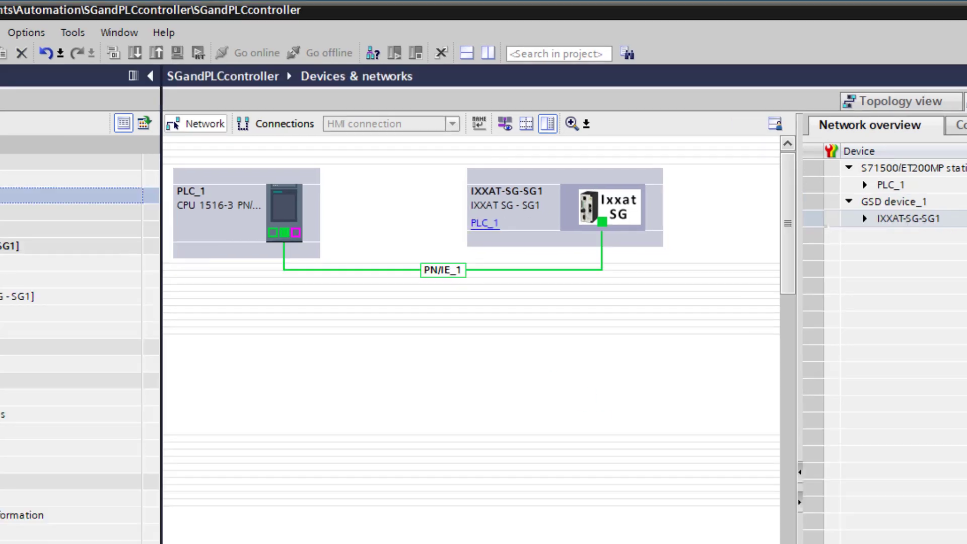
Open the Ethernet addresses of IXXAT-SG-SG1's PROFINET interface and enable automatic generation of the PROFINET device name.
{"action": "left_click", "coordinate": [576, 218]}
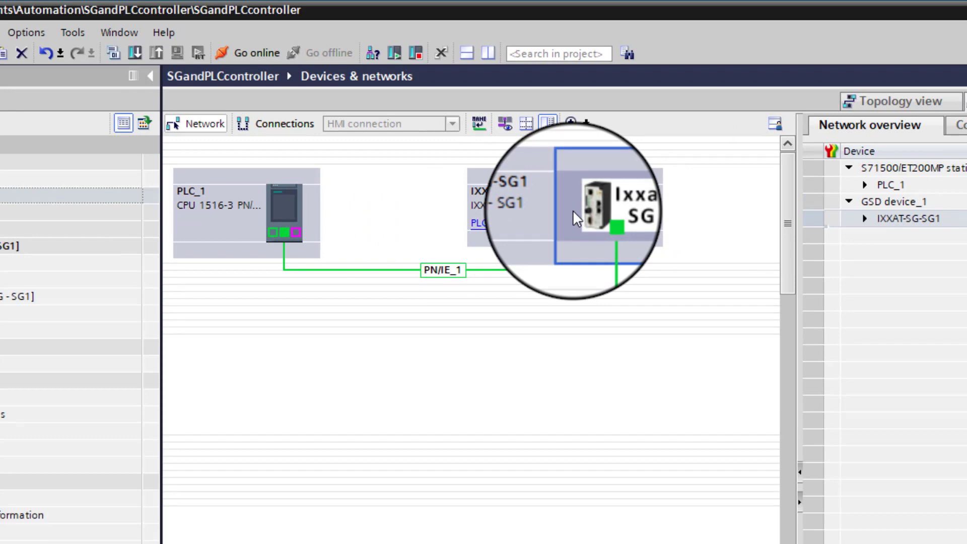
{"action": "double_click", "coordinate": [576, 218]}
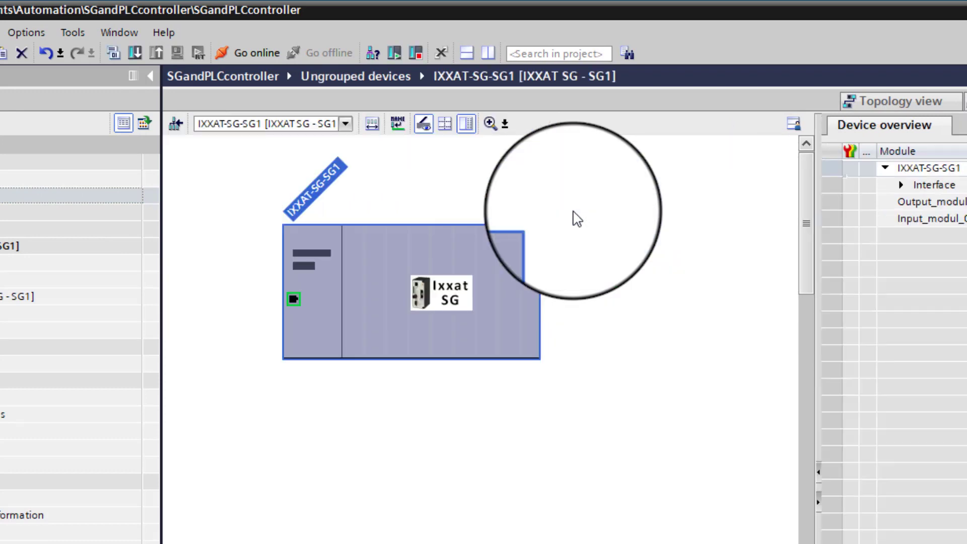
{"action": "double_click", "coordinate": [443, 304]}
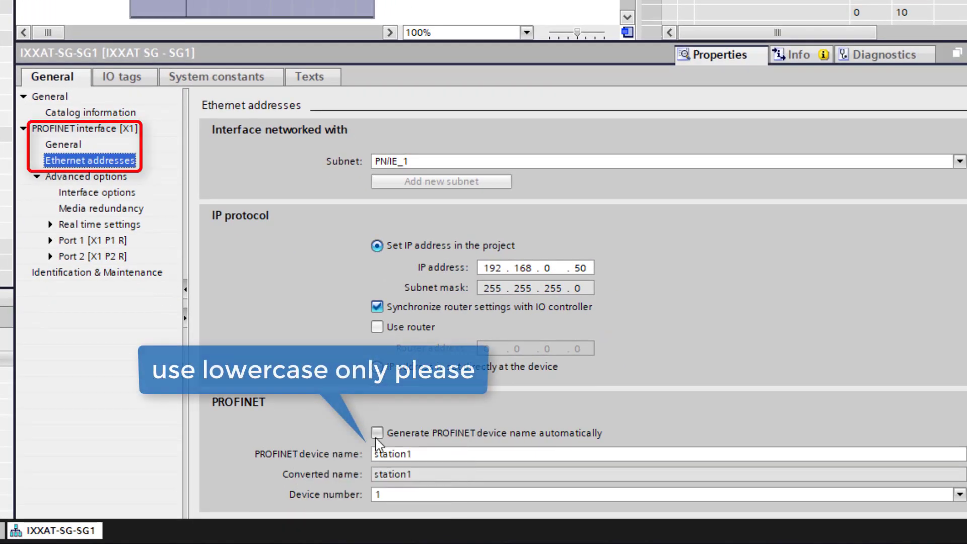
{"action": "left_click", "coordinate": [377, 434]}
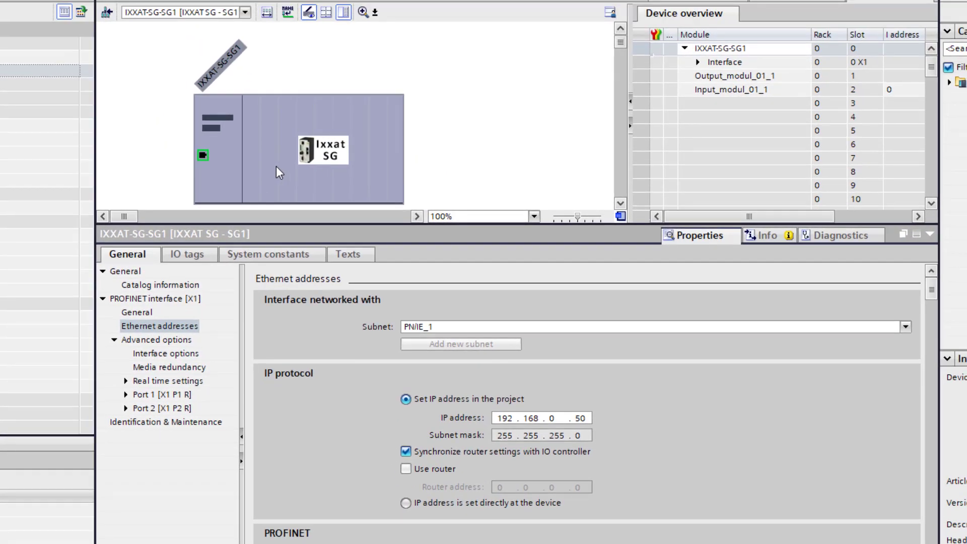
Start assigning a device name for IXXAT-SG-SG1 and update the list of accessible devices, filtered to the same device type.
{"action": "left_click", "coordinate": [276, 167]}
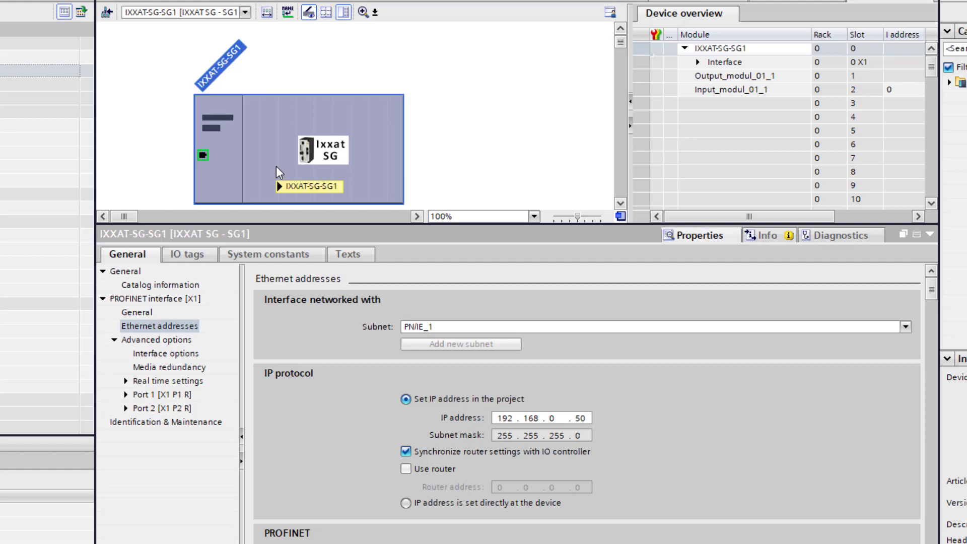
{"action": "right_click", "coordinate": [273, 167]}
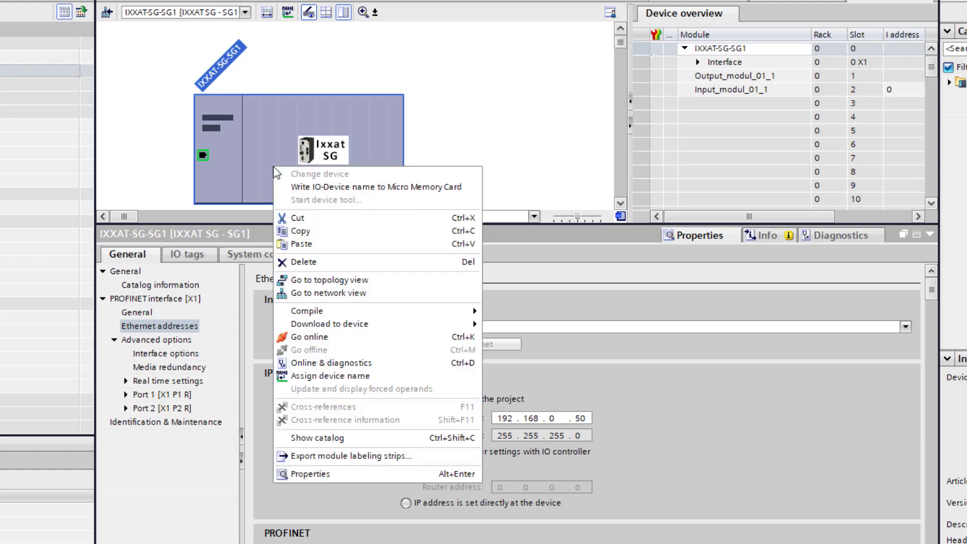
{"action": "left_click", "coordinate": [319, 376]}
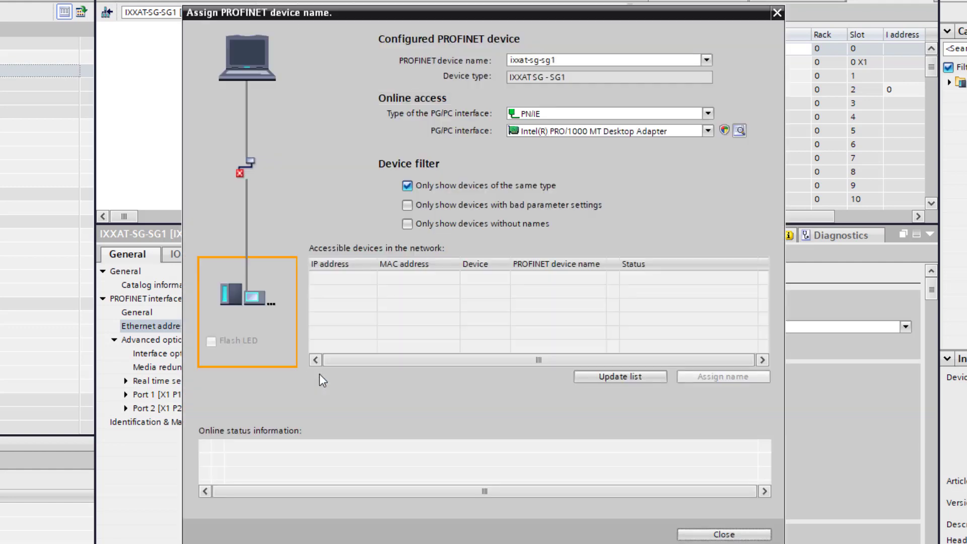
{"action": "left_click", "coordinate": [563, 60]}
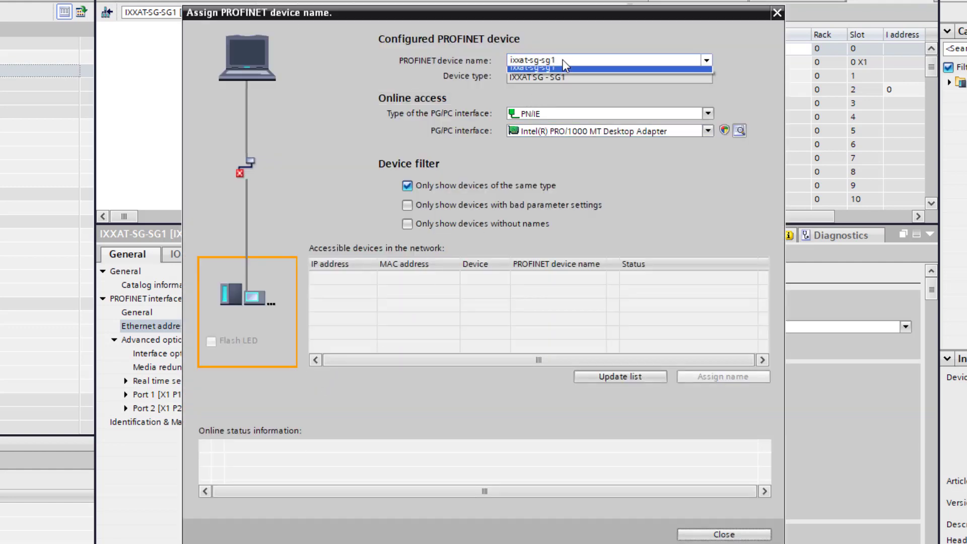
{"action": "left_click", "coordinate": [563, 60]}
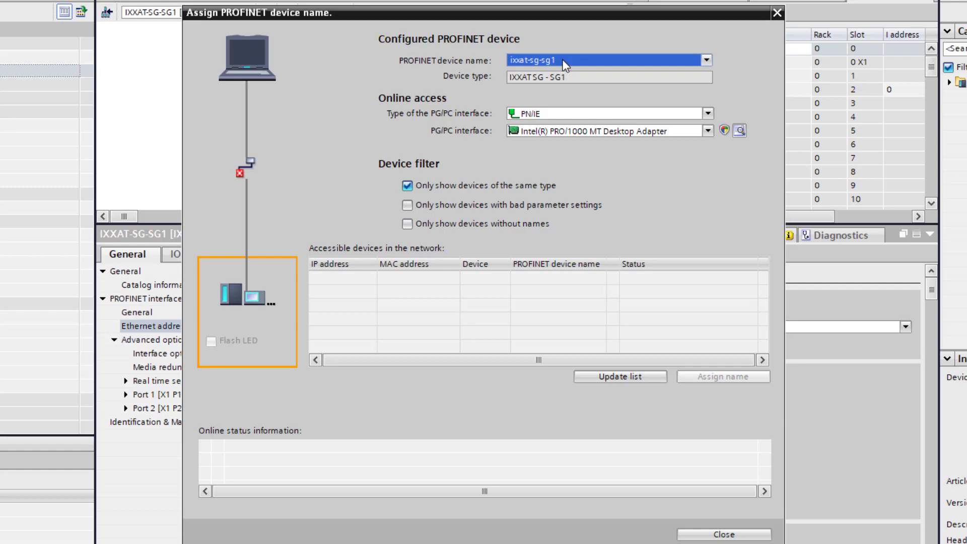
{"action": "left_click", "coordinate": [407, 186]}
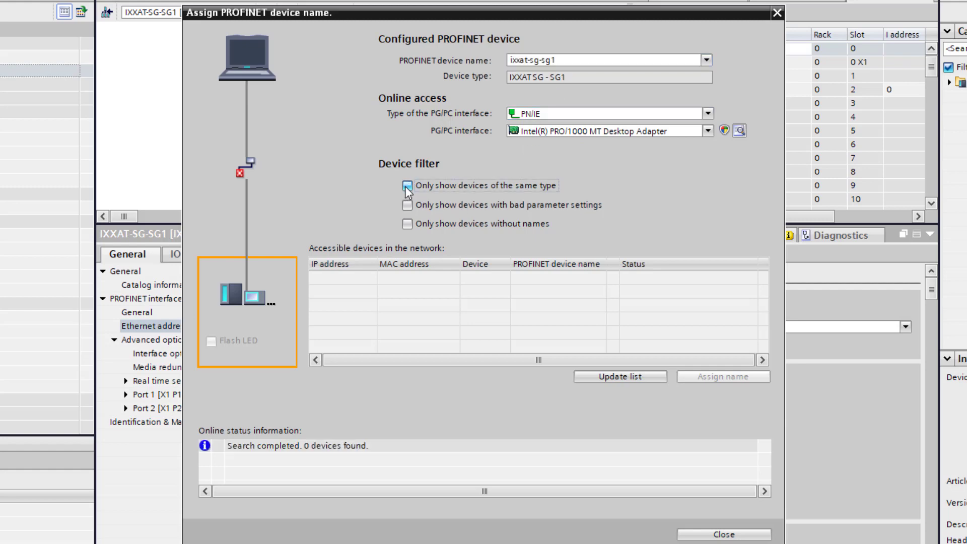
{"action": "left_click", "coordinate": [407, 186]}
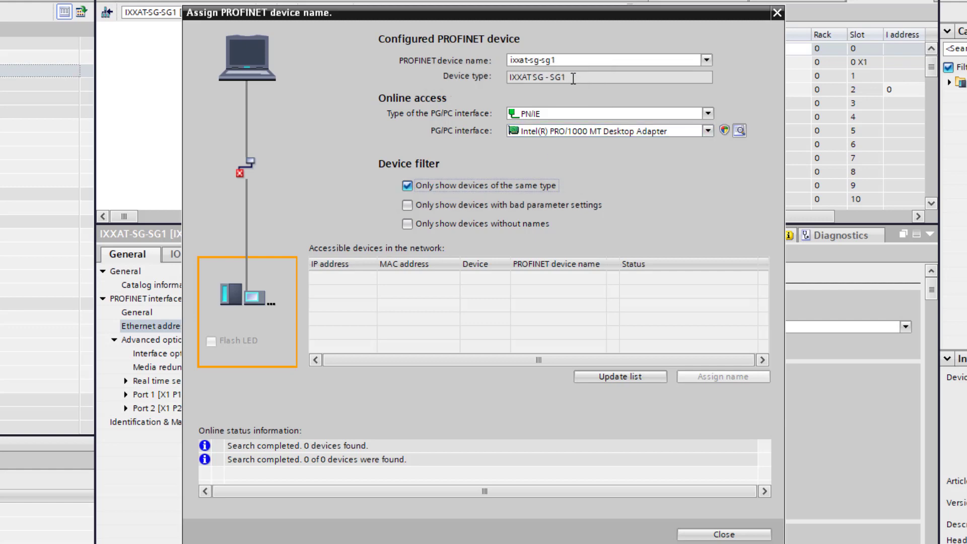
{"action": "left_click", "coordinate": [613, 378]}
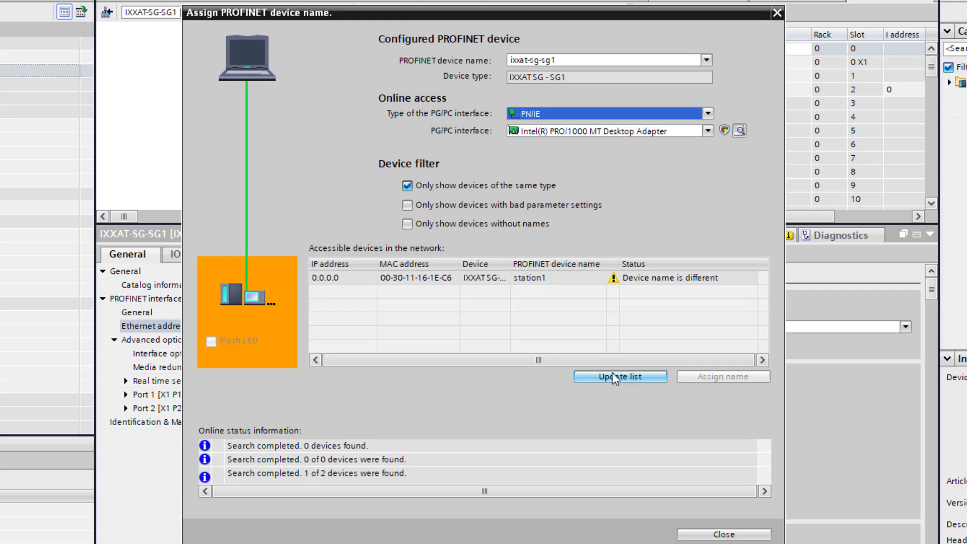
Assign the PROFINET name ixxat-sg-sg1 to the accessible device station1 and close the assignment dialog.
{"action": "left_click", "coordinate": [560, 278]}
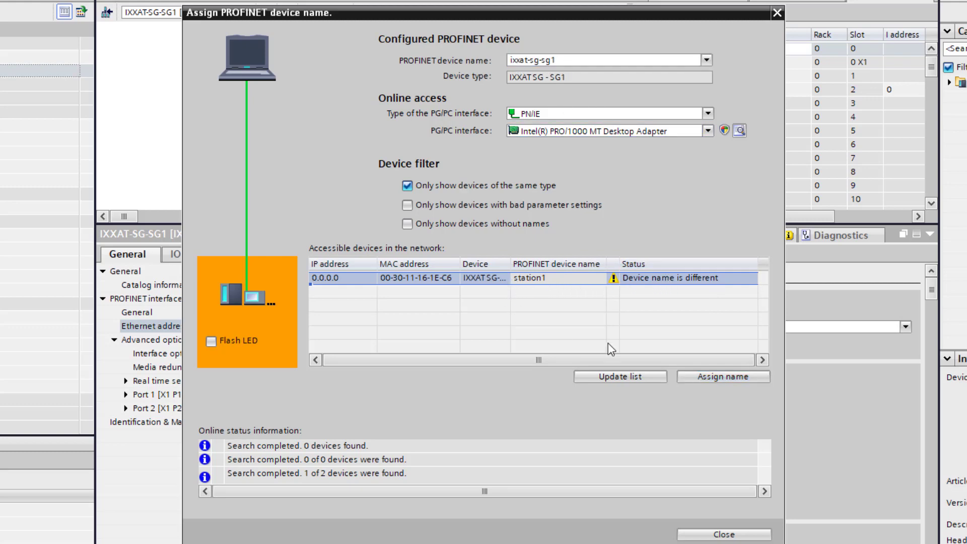
{"action": "left_click", "coordinate": [718, 377]}
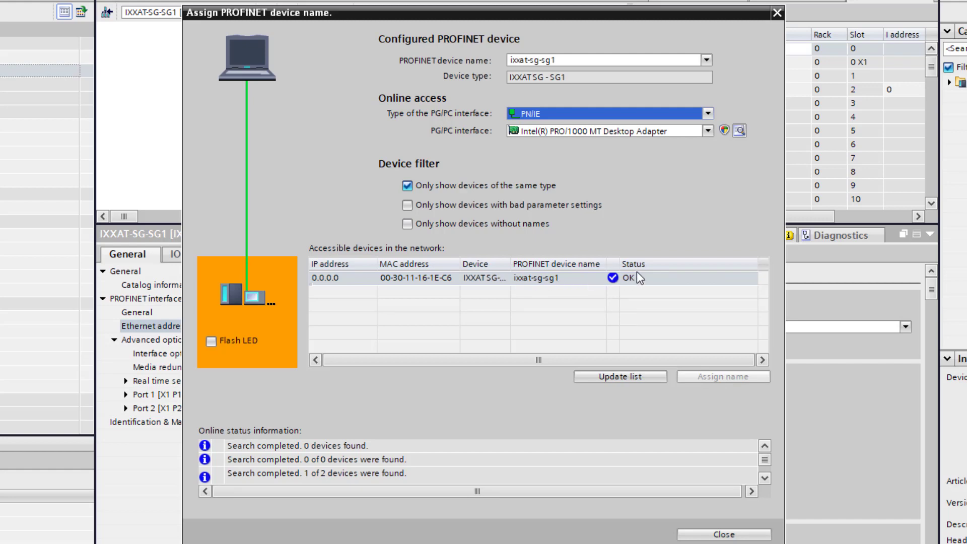
{"action": "left_click", "coordinate": [739, 535]}
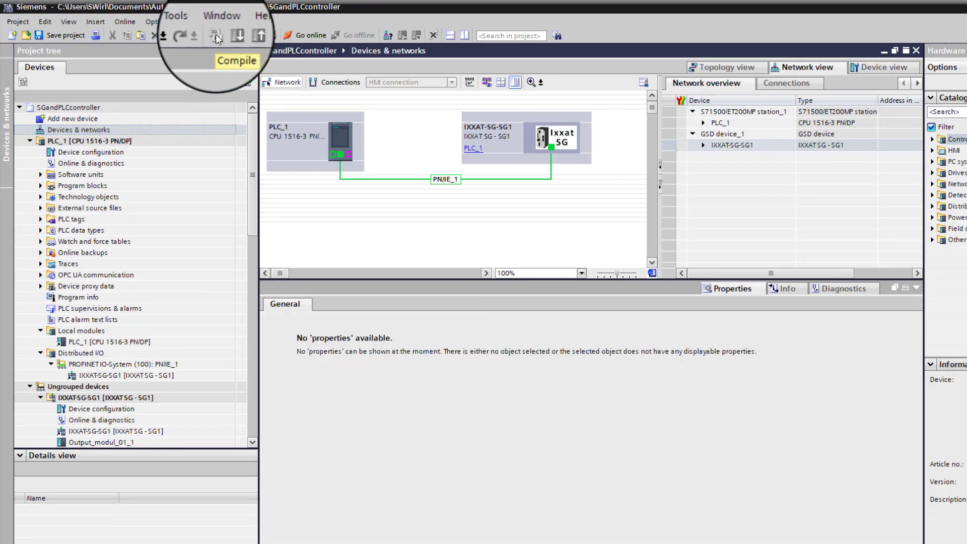
Compile the PLC_1 configuration and download it to the device, finishing with no action for starting the modules.
{"action": "left_click", "coordinate": [312, 156]}
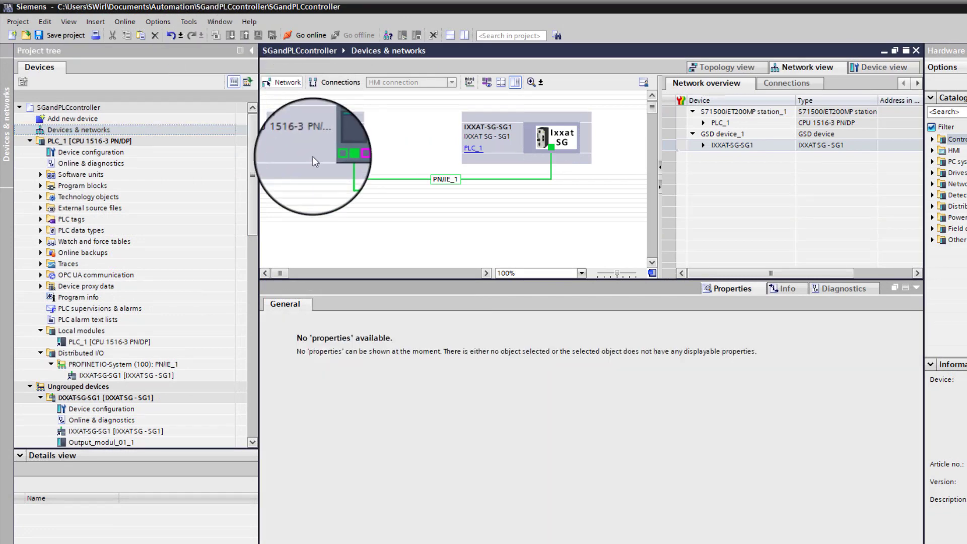
{"action": "left_click", "coordinate": [215, 35]}
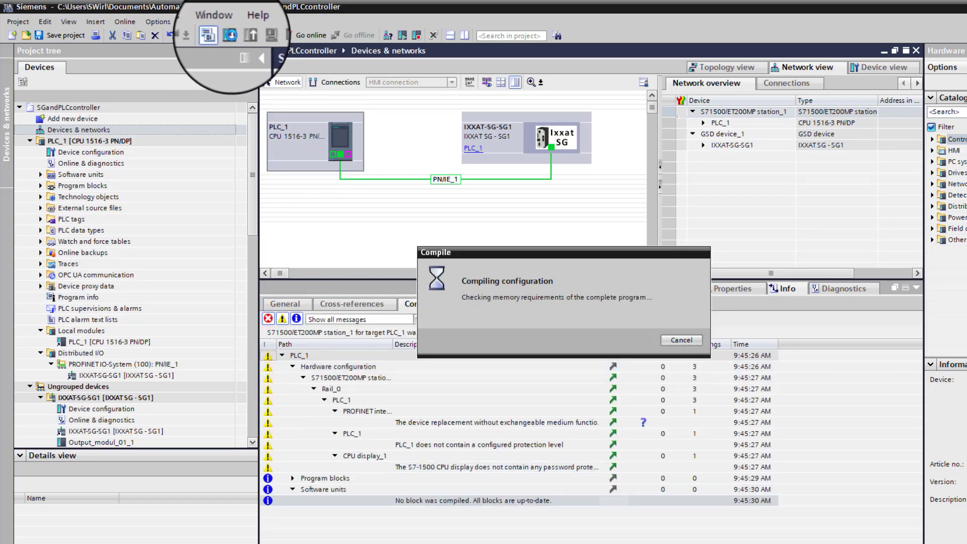
{"action": "left_click", "coordinate": [230, 35]}
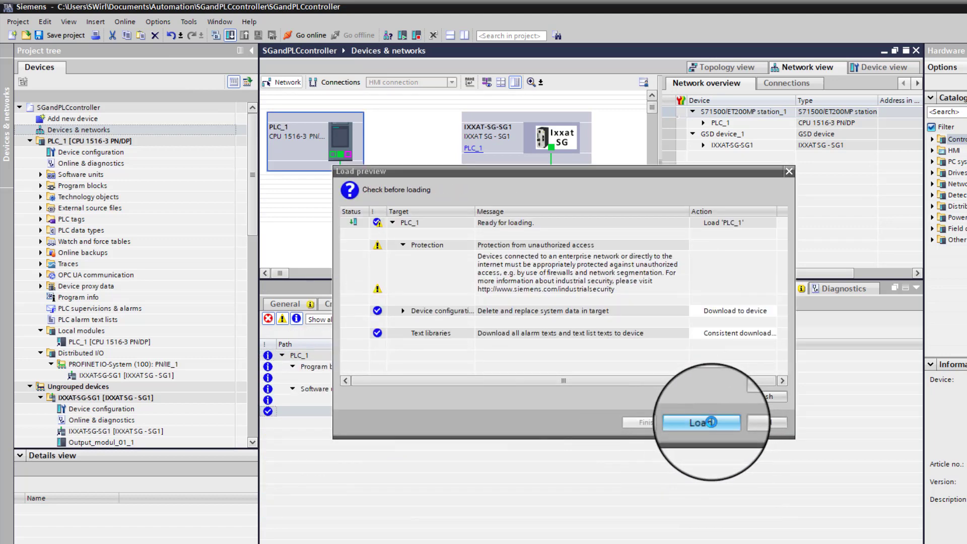
{"action": "left_click", "coordinate": [711, 422]}
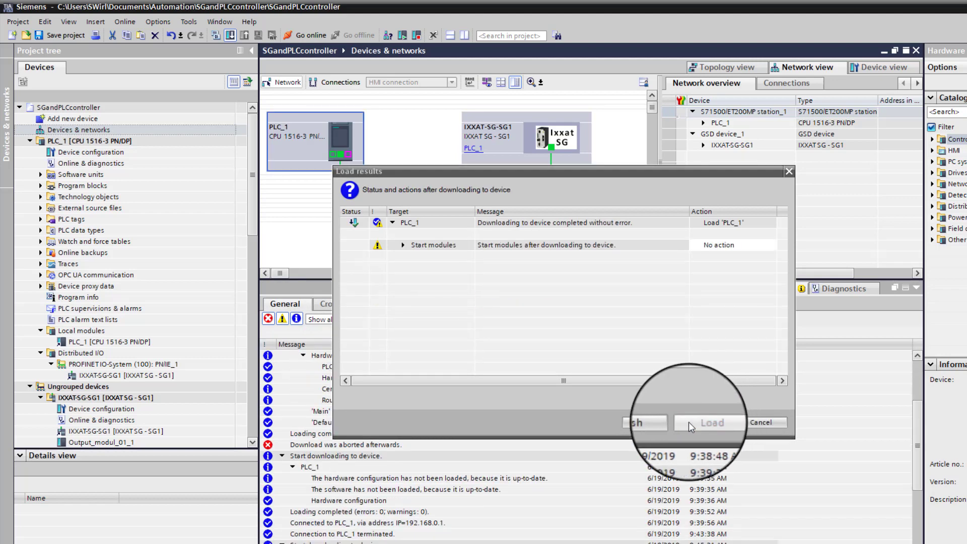
{"action": "left_click", "coordinate": [649, 422]}
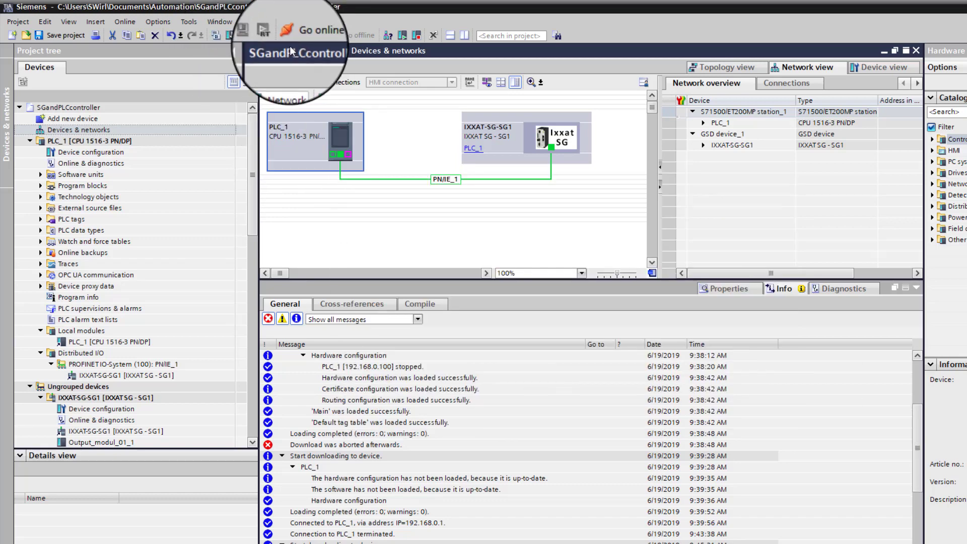
Go online and examine the input and output module addresses in the device overview of IXXAT-SG-SG1.
{"action": "left_click", "coordinate": [300, 36]}
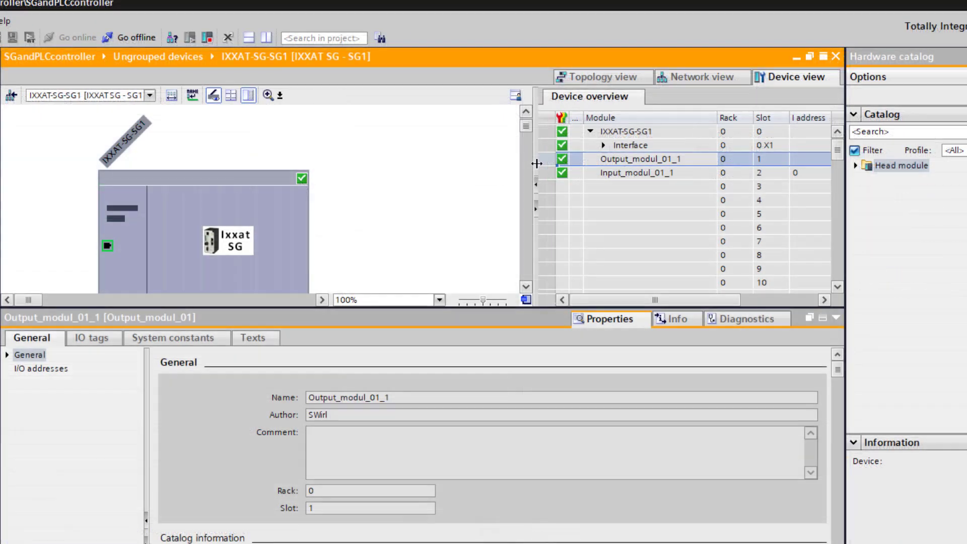
{"action": "left_click_drag", "start_coordinate": [536, 163], "coordinate": [329, 149]}
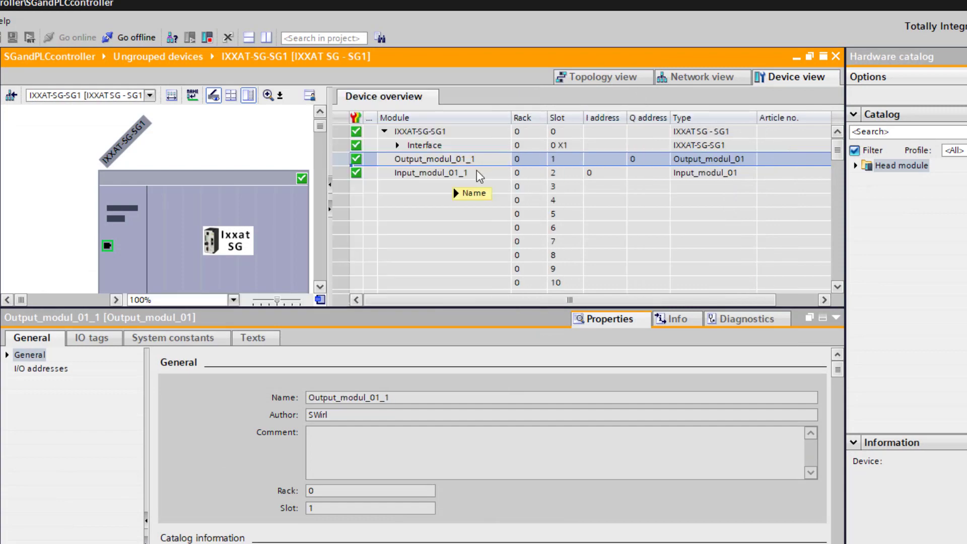
{"action": "left_click", "coordinate": [477, 171]}
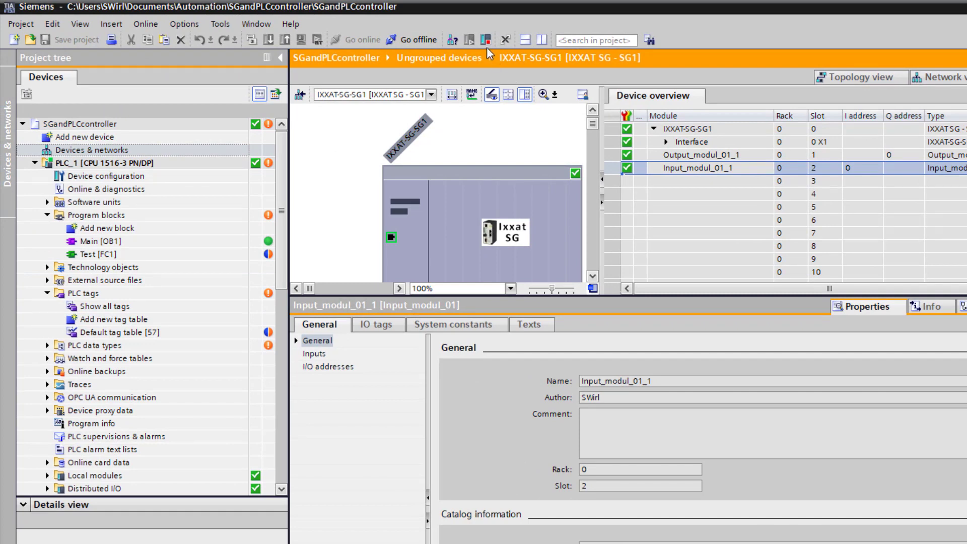
Go offline and show all PLC tags of PLC_1.
{"action": "left_click", "coordinate": [404, 43]}
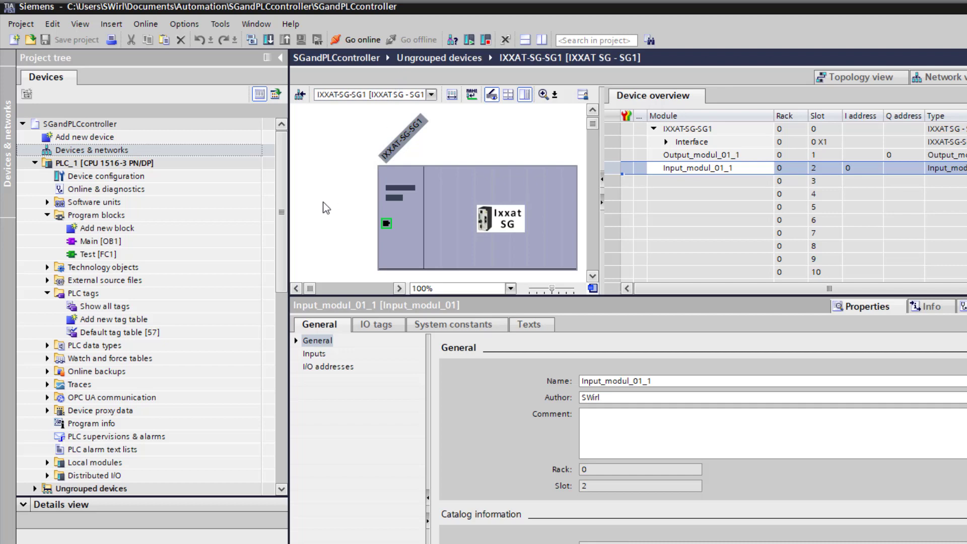
{"action": "left_click", "coordinate": [85, 294]}
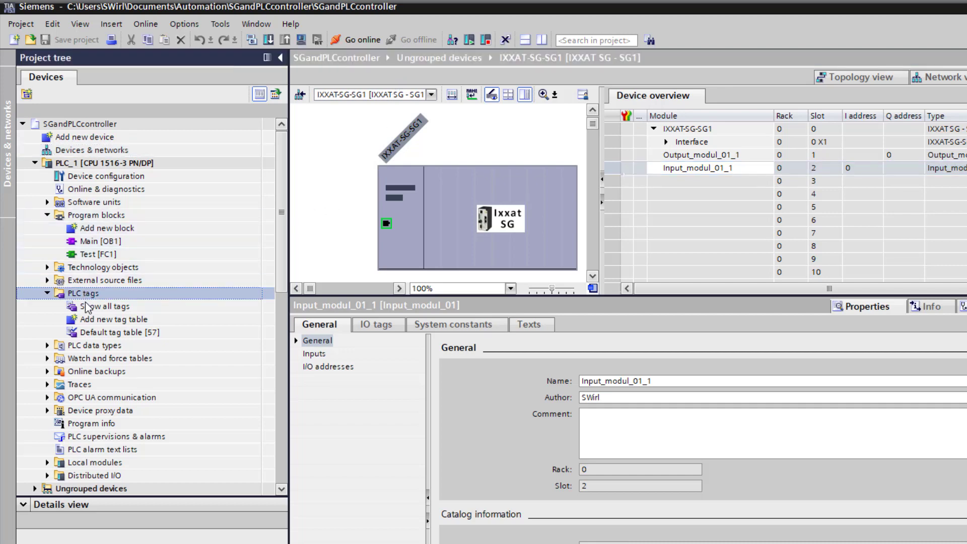
{"action": "double_click", "coordinate": [89, 307]}
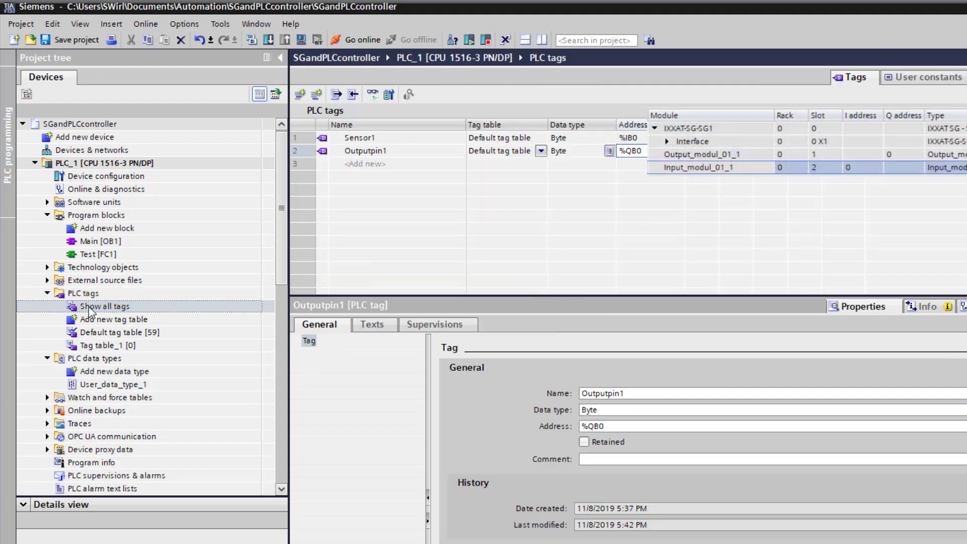
Examine the address settings of the tags Sensor1 and Outputpin1 against the gateway's input and output module addresses.
{"action": "left_click", "coordinate": [402, 136]}
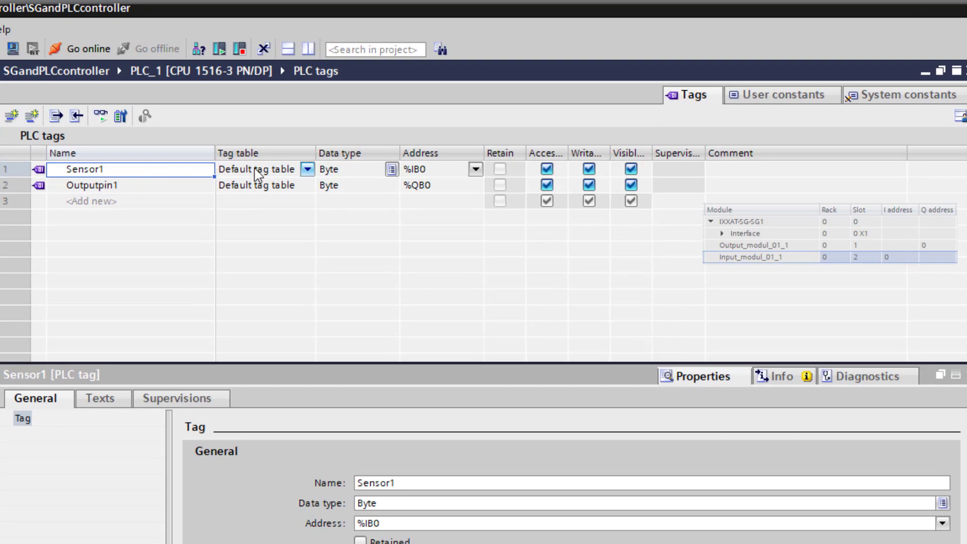
{"action": "left_click", "coordinate": [436, 169]}
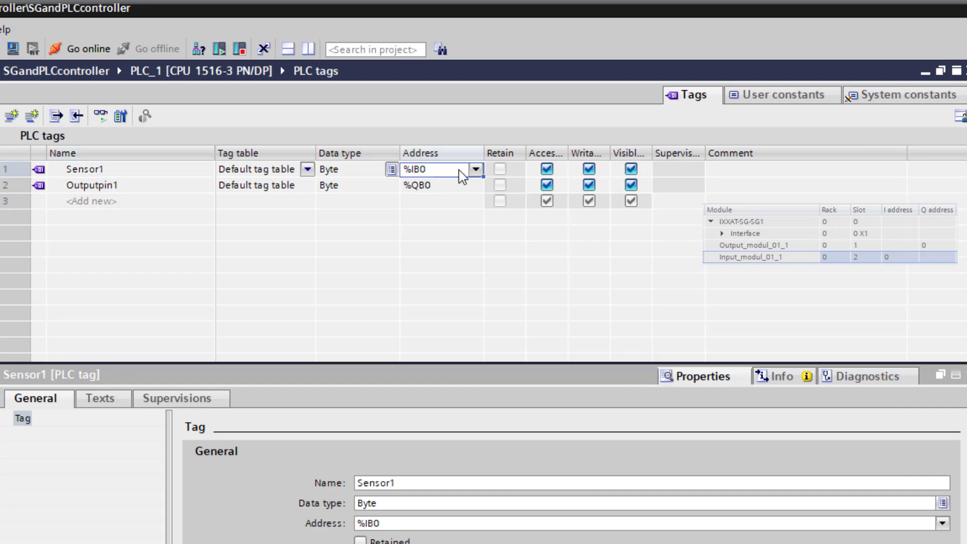
{"action": "left_click", "coordinate": [476, 170]}
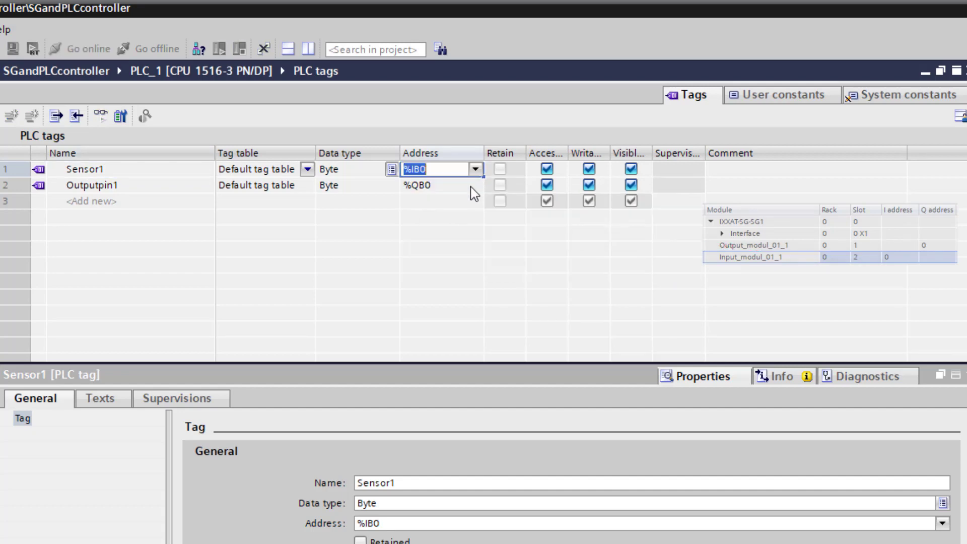
{"action": "left_click", "coordinate": [471, 186]}
{"action": "left_click", "coordinate": [474, 188]}
{"action": "left_click", "coordinate": [474, 188]}
{"action": "left_click", "coordinate": [474, 186]}
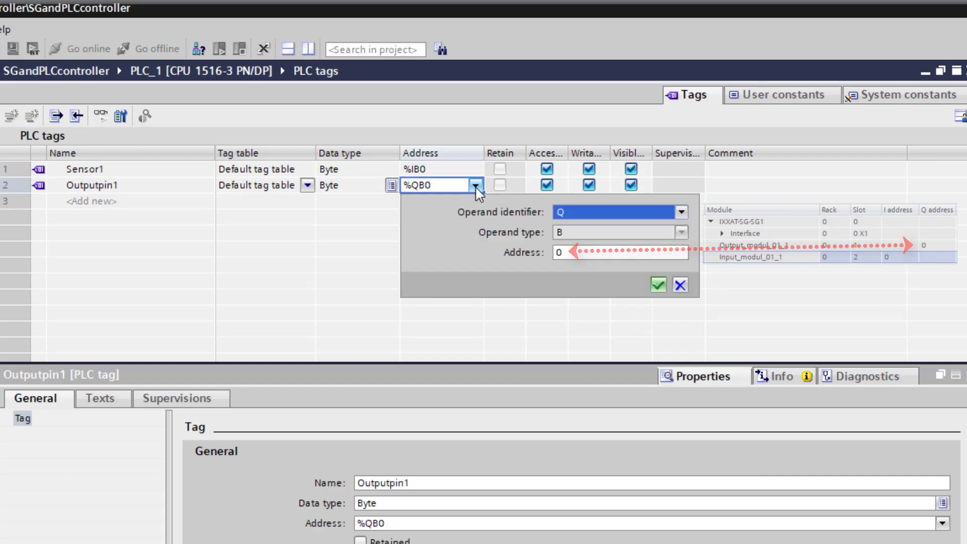
{"action": "left_click", "coordinate": [475, 185]}
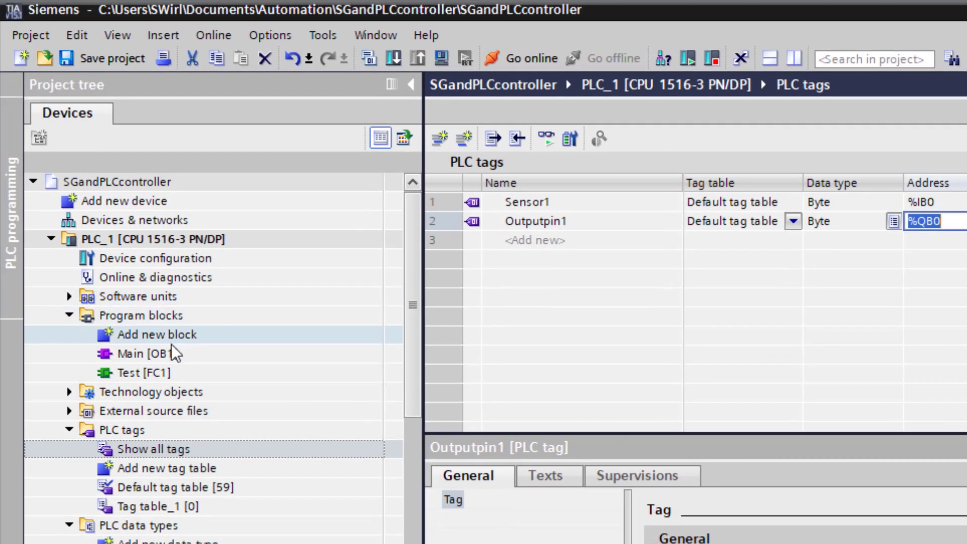
Open the Test [FC1] block and examine the SCL statement that assigns Sensor1 to Outputpin1.
{"action": "double_click", "coordinate": [149, 373]}
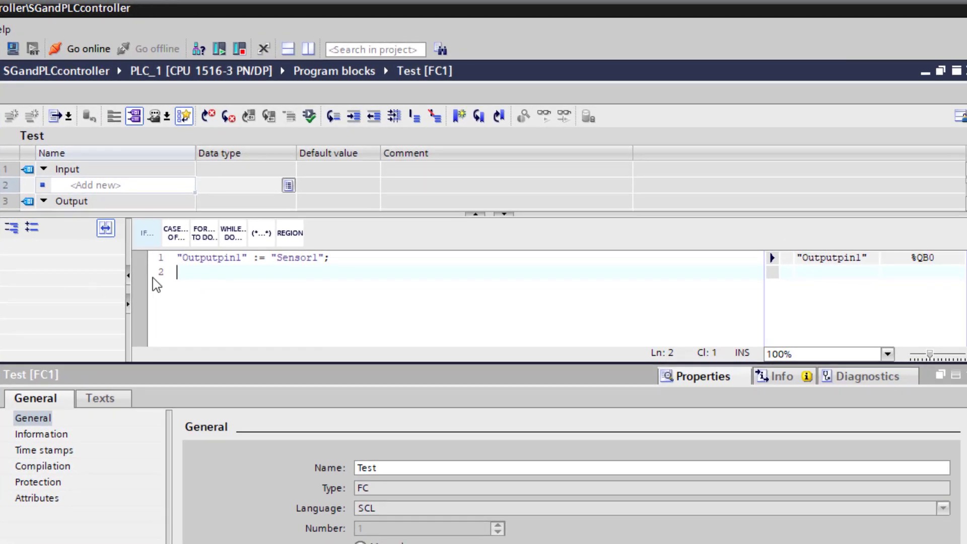
{"action": "left_click", "coordinate": [213, 257]}
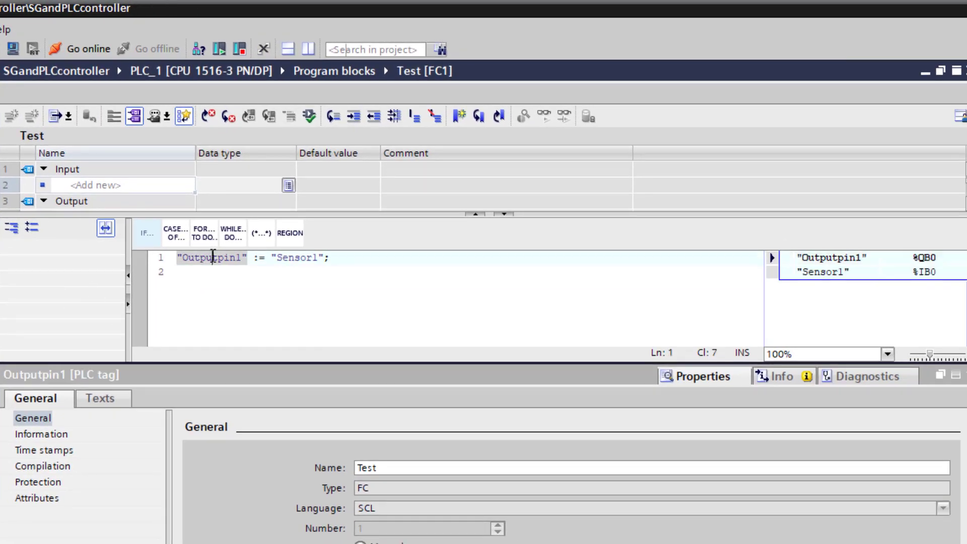
{"action": "double_click", "coordinate": [297, 257]}
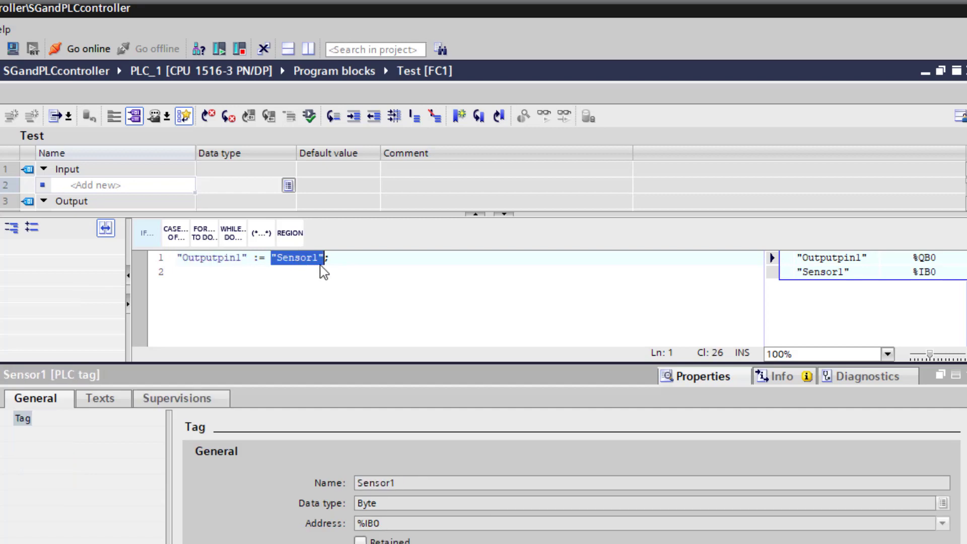
{"action": "left_click", "coordinate": [349, 260]}
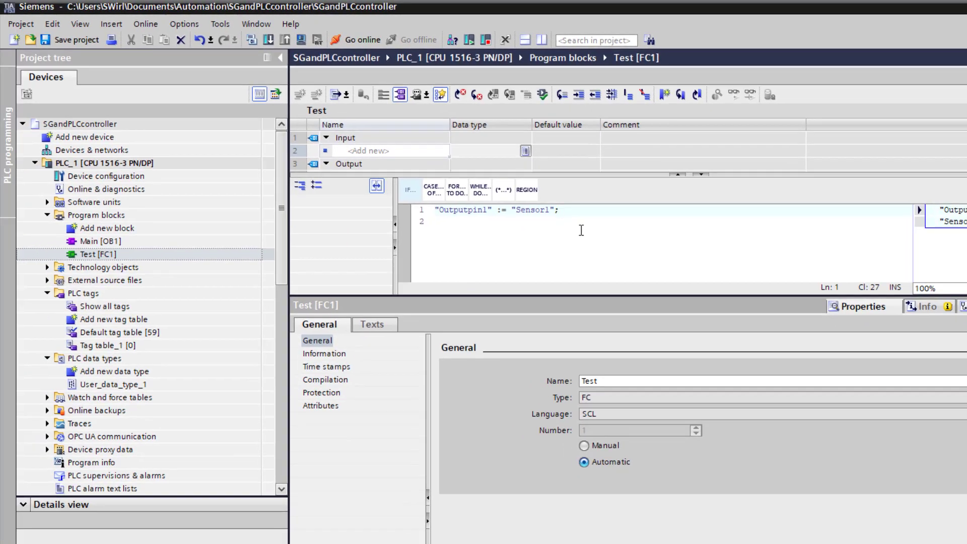
Save the project and compile PLC_1 from the list of all PLC tags.
{"action": "double_click", "coordinate": [103, 307]}
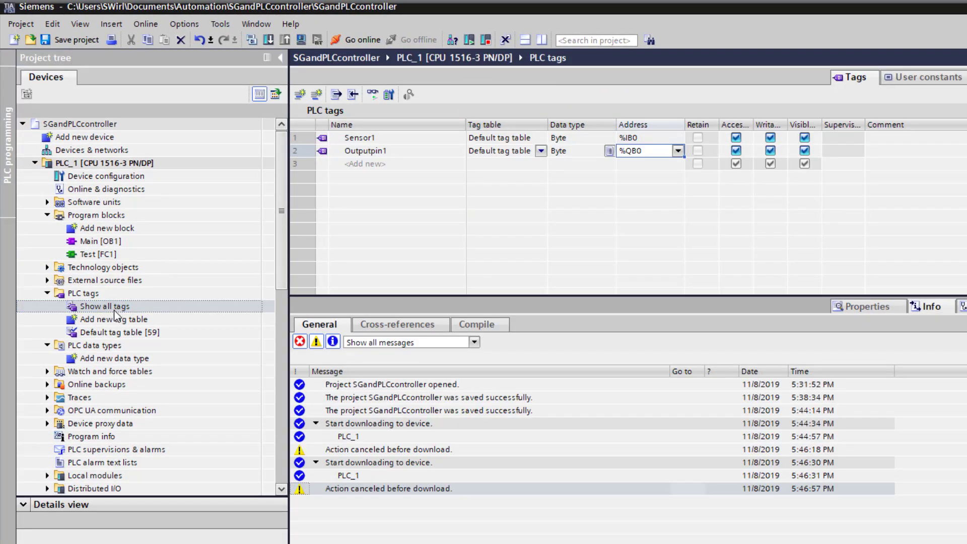
{"action": "left_click", "coordinate": [76, 40]}
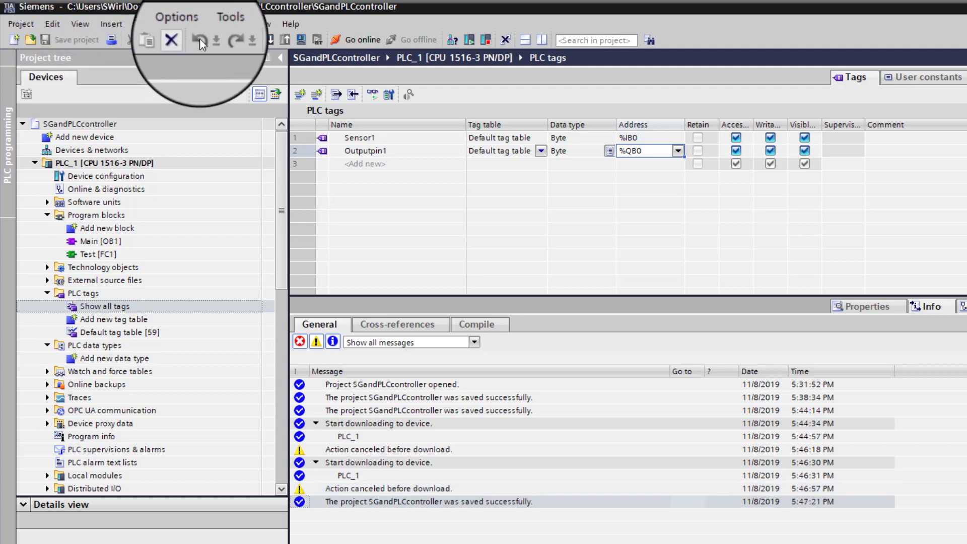
{"action": "left_click", "coordinate": [250, 41]}
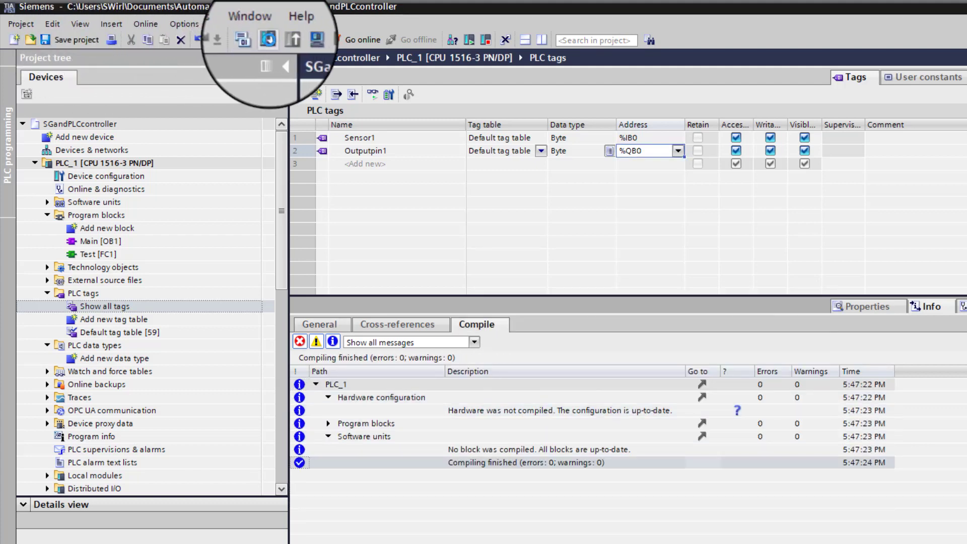
Download the software and text libraries to PLC_1, continuing without synchronization.
{"action": "left_click", "coordinate": [268, 40]}
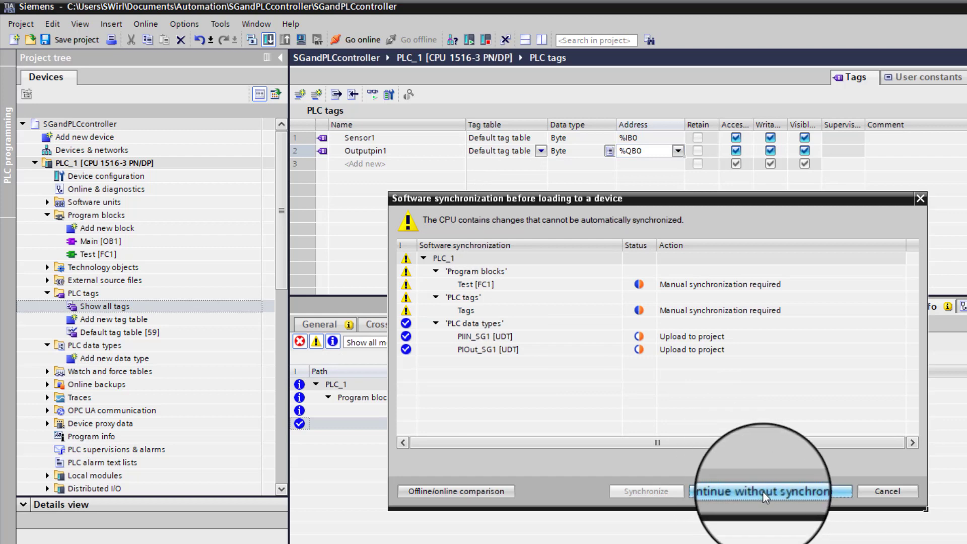
{"action": "left_click", "coordinate": [762, 491]}
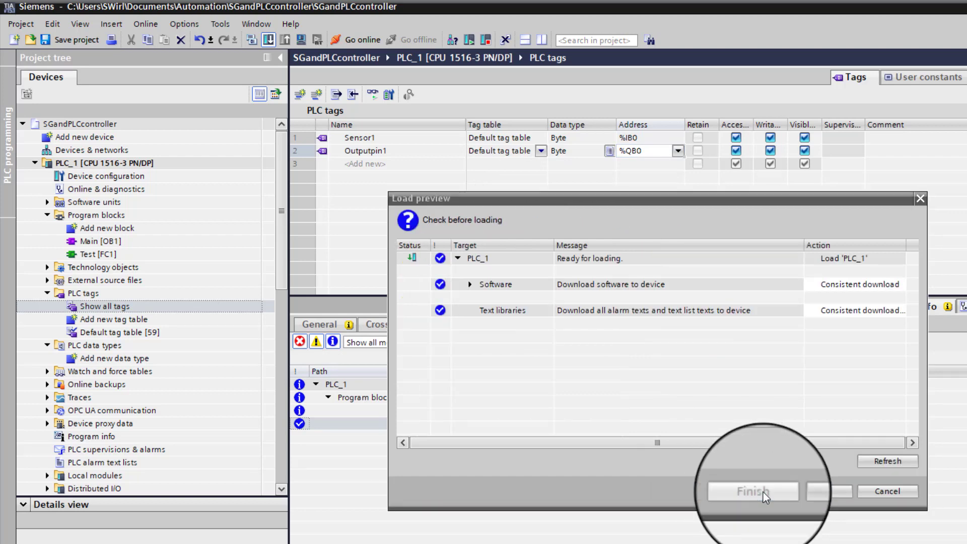
{"action": "left_click", "coordinate": [823, 492]}
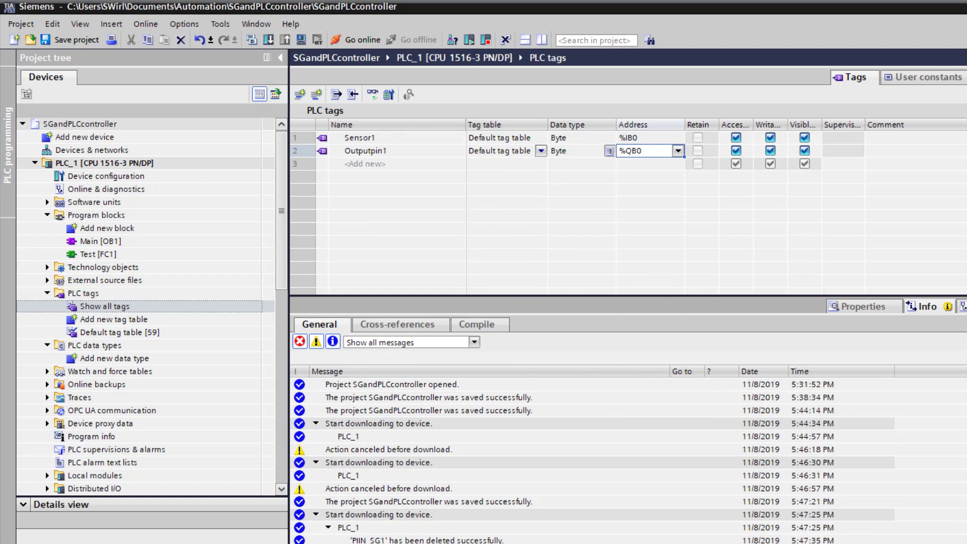
Open the network view of Devices & networks, select PLC_1 and go online with it.
{"action": "left_click", "coordinate": [77, 150]}
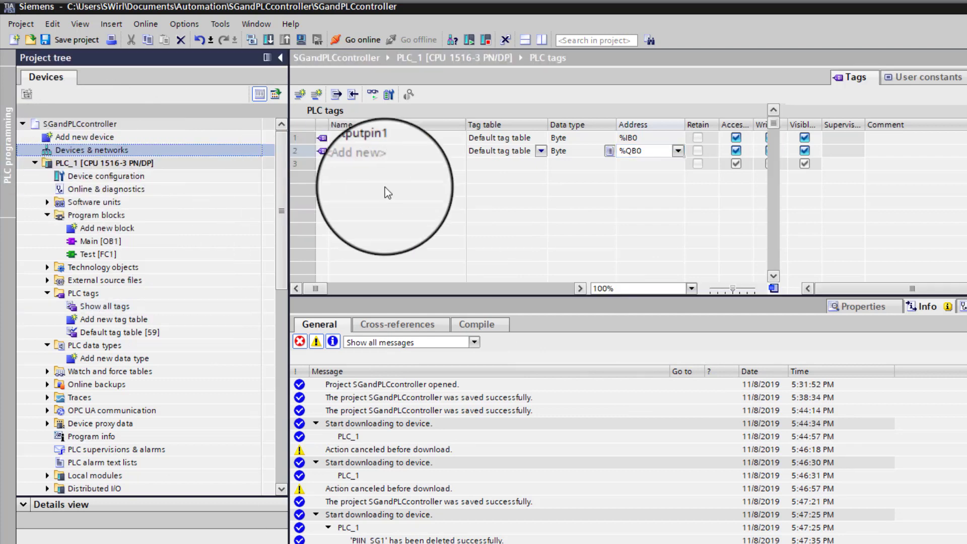
{"action": "left_click", "coordinate": [385, 162]}
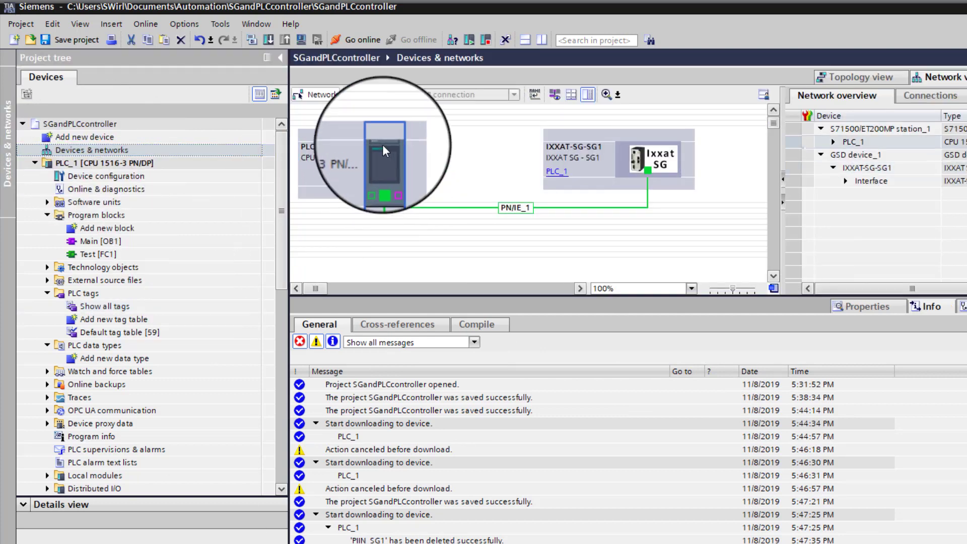
{"action": "left_click", "coordinate": [349, 40]}
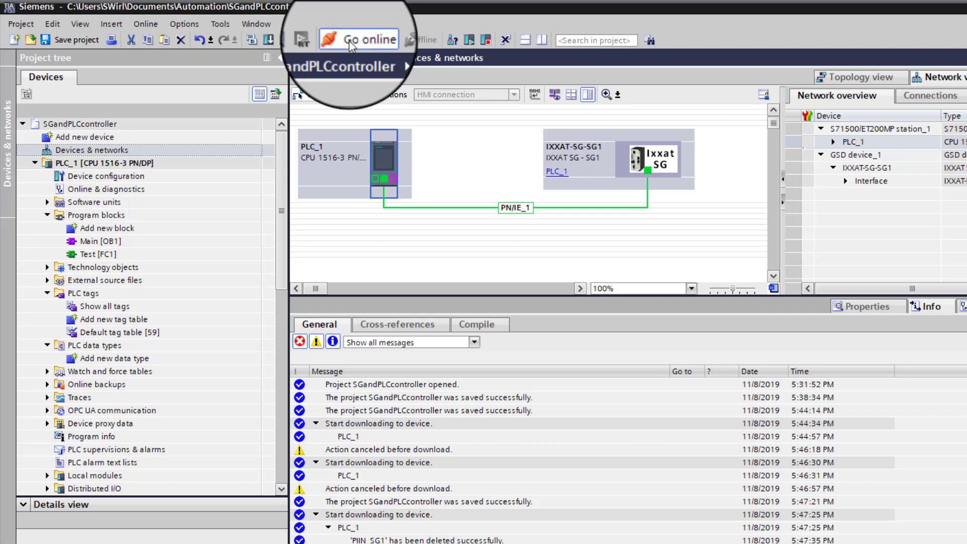
{"action": "left_click", "coordinate": [349, 42]}
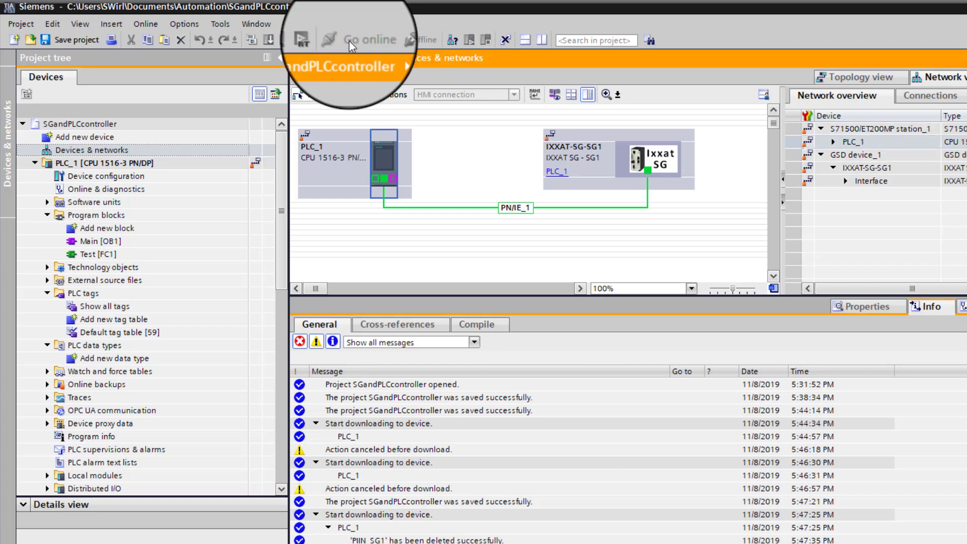